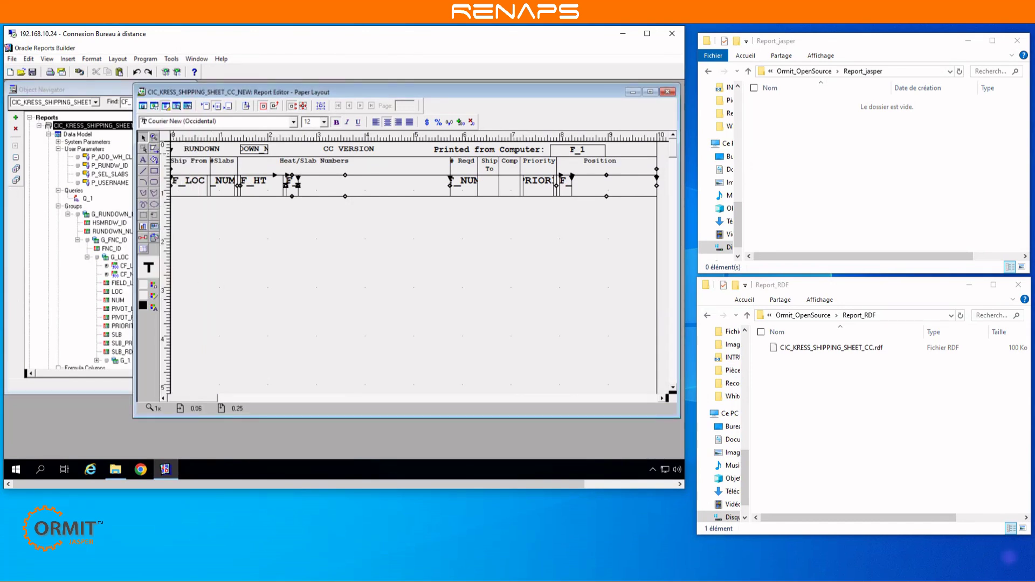
Show the report's data model and look through its query and groups down to G_SLAB
{"action": "left_click", "coordinate": [143, 105]}
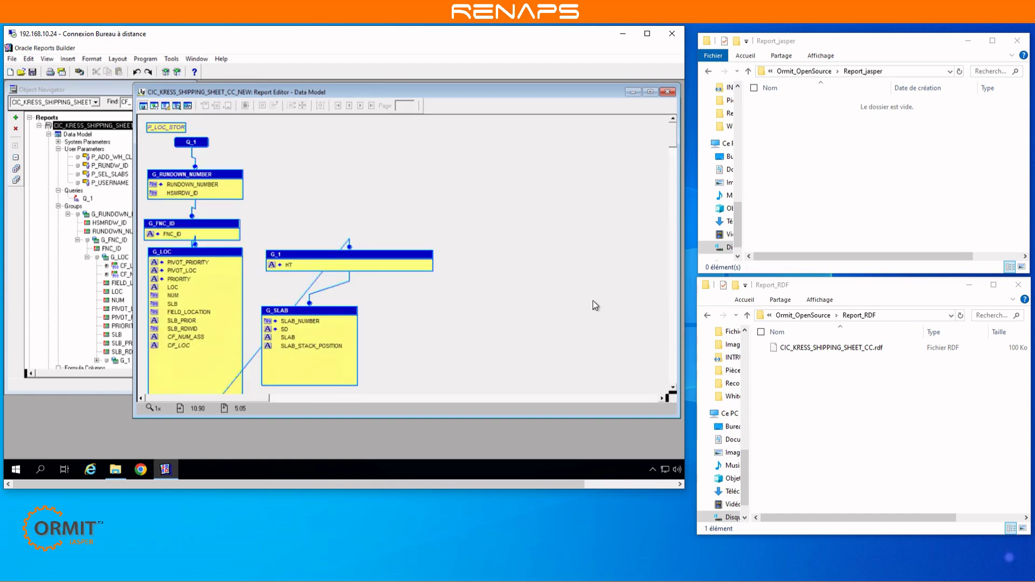
{"action": "scroll", "coordinate": [583, 191], "scroll_direction": "down", "scroll_amount": 5}
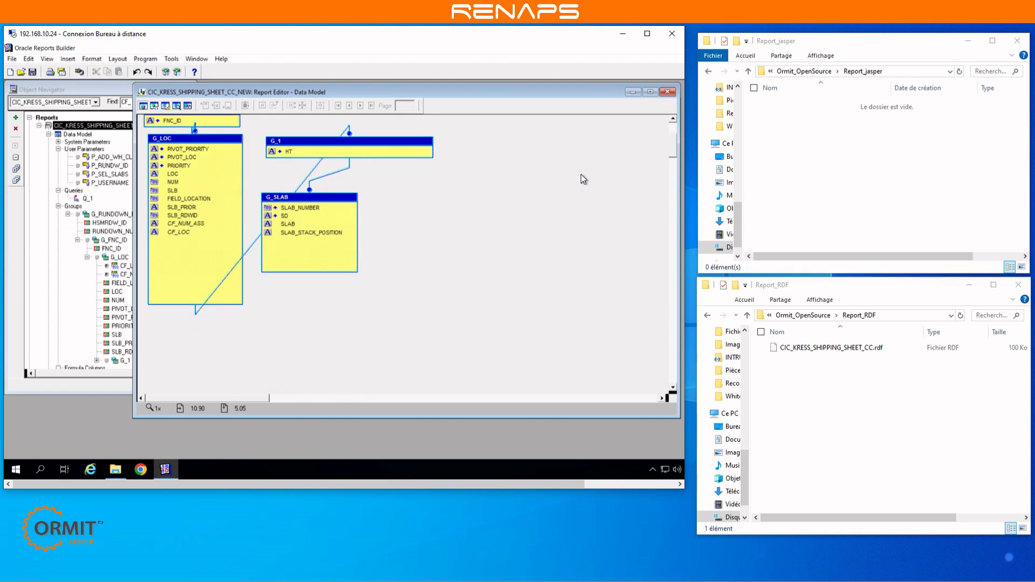
{"action": "scroll", "coordinate": [588, 153], "scroll_direction": "up", "scroll_amount": 5}
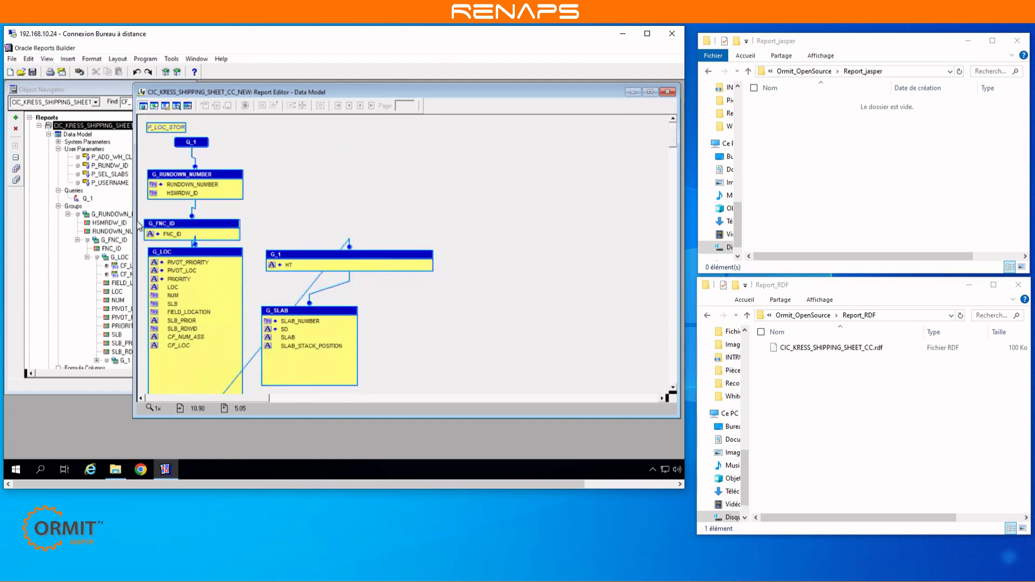
Open the SQL statement of query Q_1 in an enlarged window, examine its P_ADD_WH_CL and P_RUNDW_ID parameter references, and close it
{"action": "left_click", "coordinate": [191, 142]}
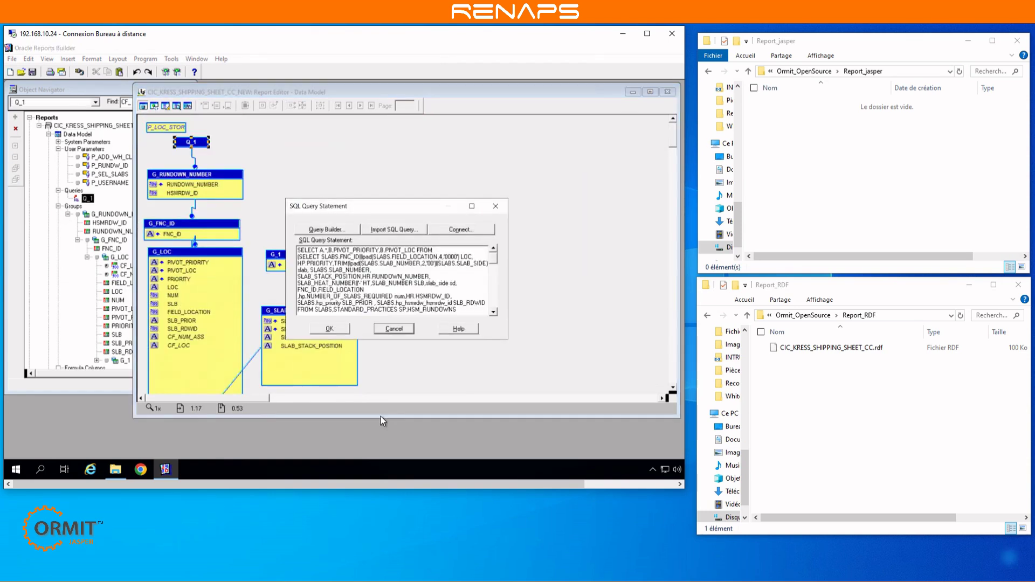
{"action": "left_click_drag", "start_coordinate": [372, 419], "coordinate": [571, 571]}
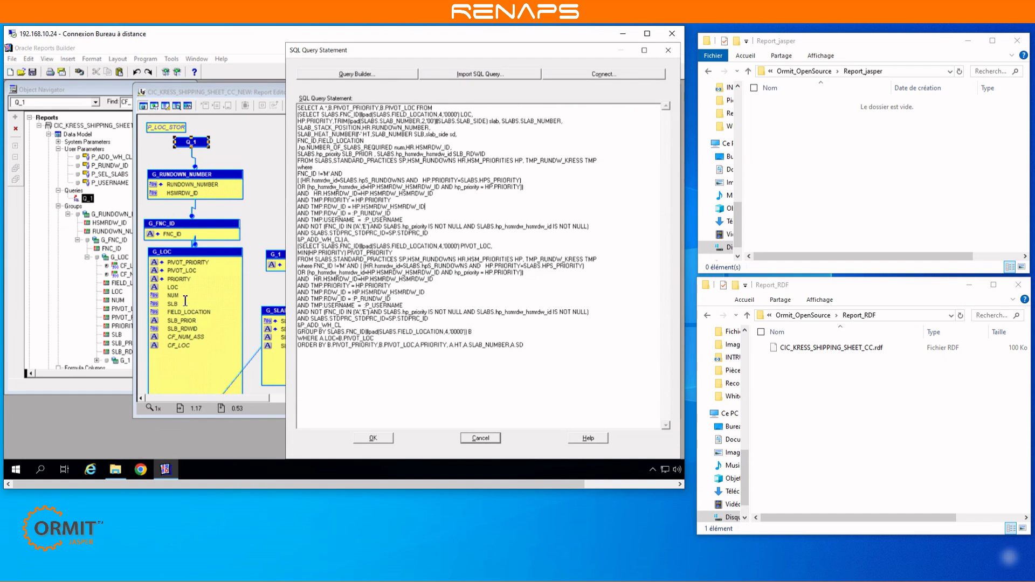
{"action": "left_click_drag", "start_coordinate": [350, 239], "coordinate": [298, 239]}
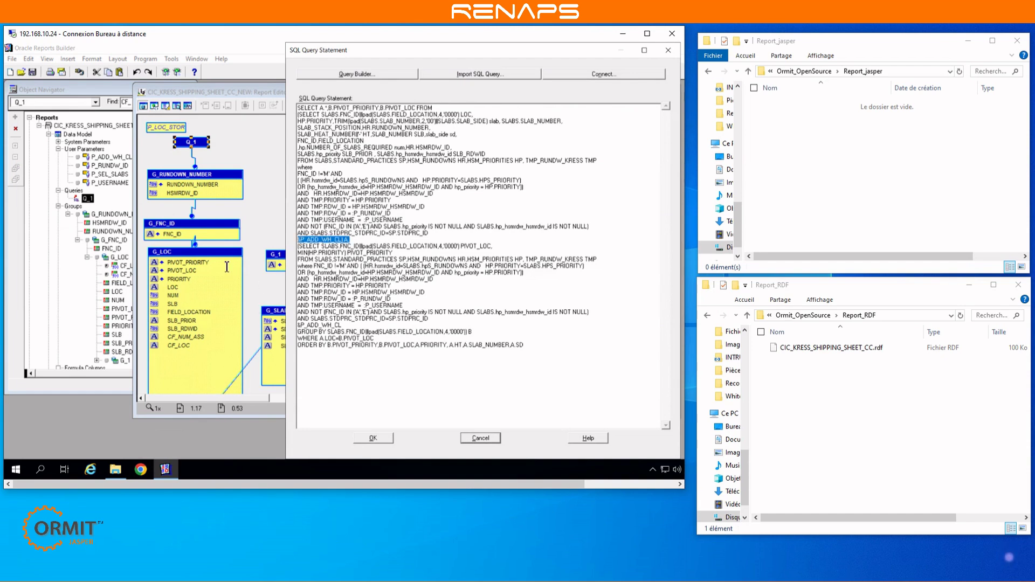
{"action": "double_click", "coordinate": [383, 220]}
{"action": "double_click", "coordinate": [371, 213]}
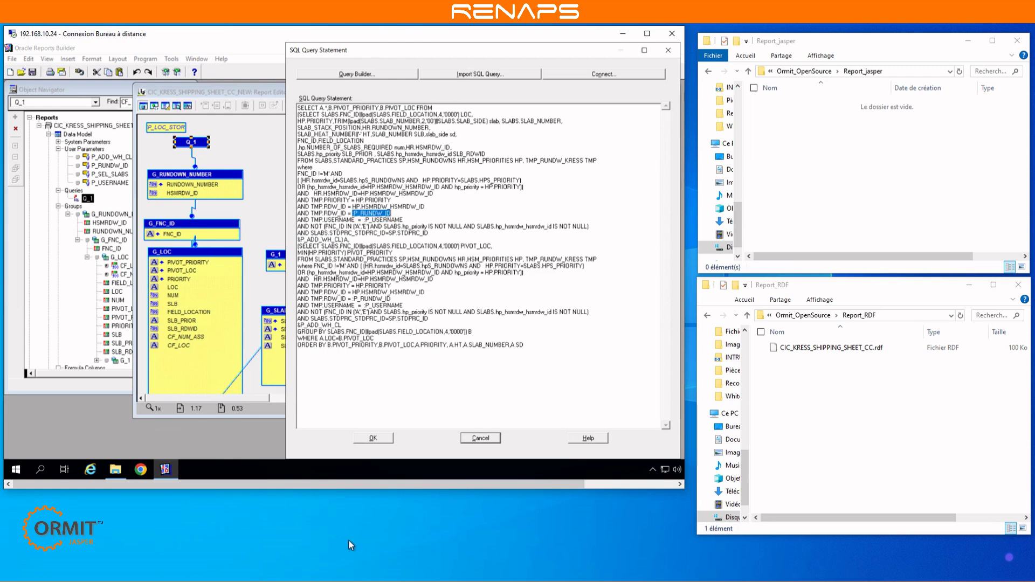
{"action": "left_click", "coordinate": [372, 438]}
Review the user parameters P_ADD_WH_CL to P_USERNAME and the formula columns CF_LOC and CF_NUM_ASS in the object tree
{"action": "left_click", "coordinate": [111, 157]}
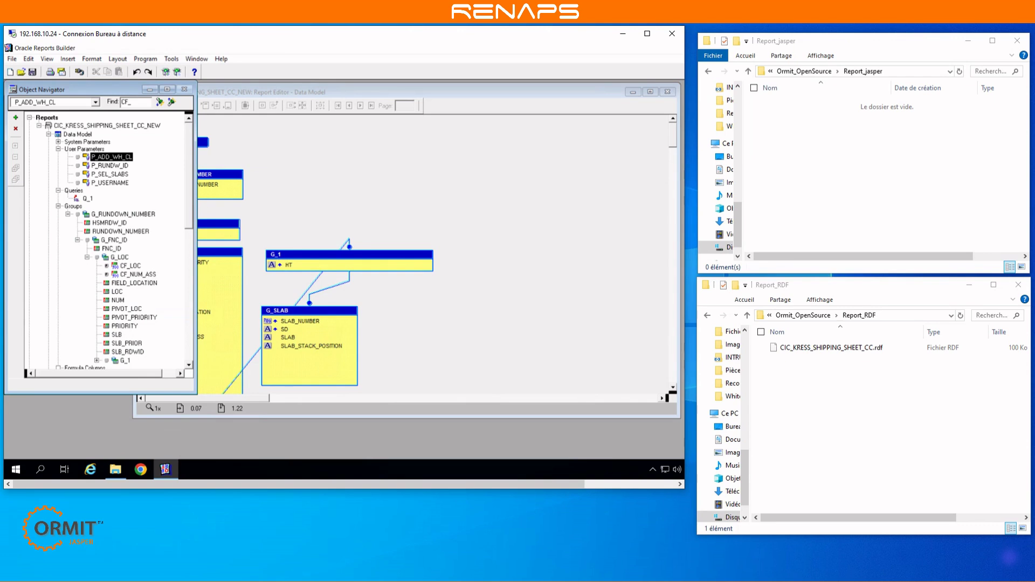
{"action": "left_click", "coordinate": [110, 183]}
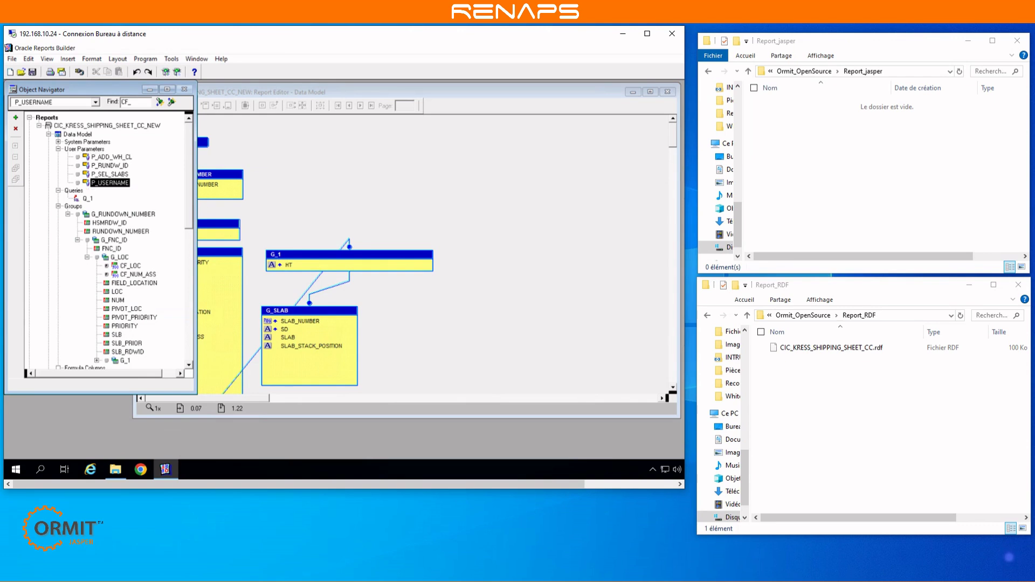
{"action": "left_click", "coordinate": [130, 266]}
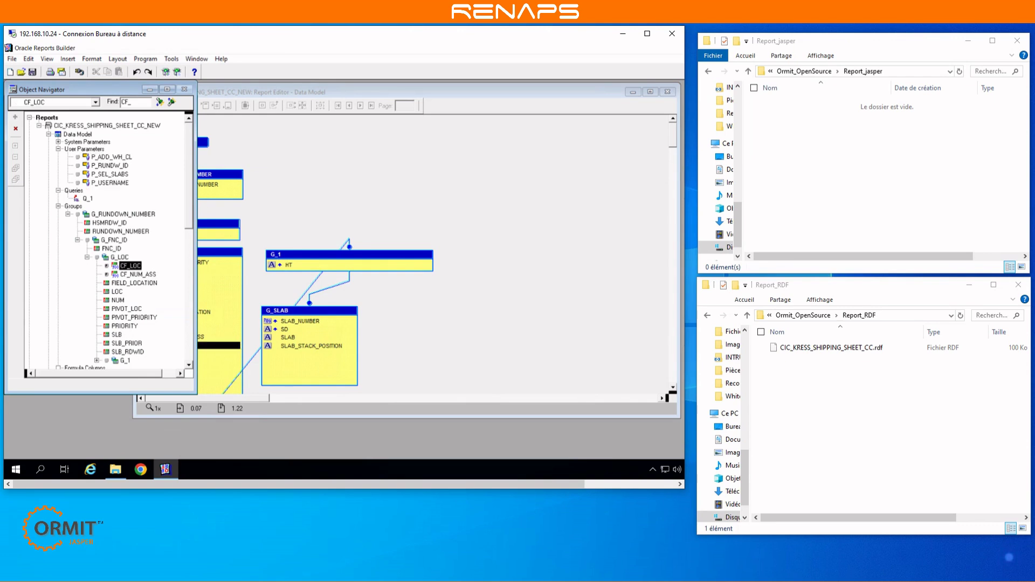
{"action": "left_click", "coordinate": [138, 275]}
Collapse G_RUNDOWN_NUMBER and Main Section in the object tree and review the report triggers and program units
{"action": "left_click", "coordinate": [123, 214]}
{"action": "left_click", "coordinate": [68, 214]}
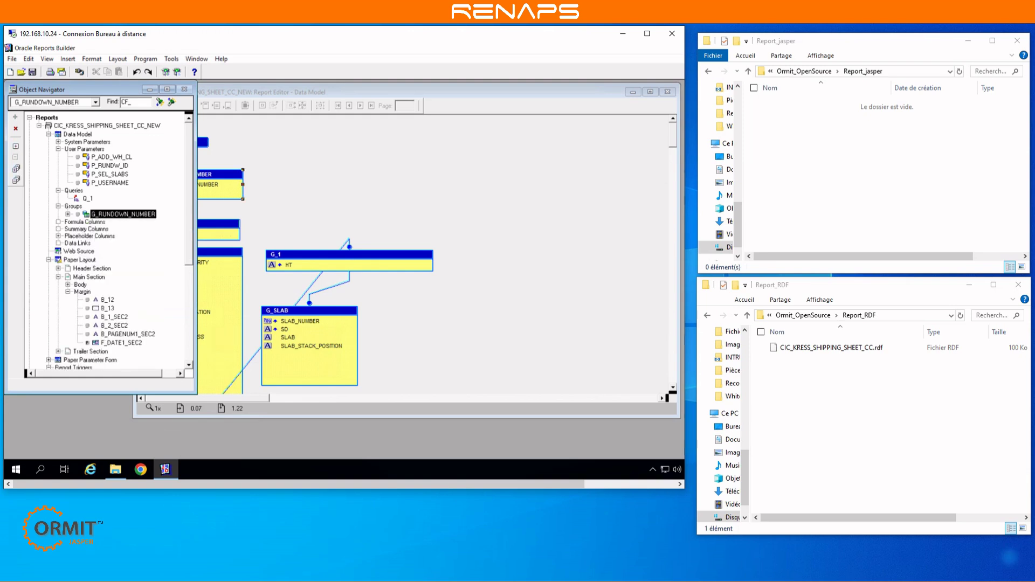
{"action": "left_click", "coordinate": [58, 276]}
{"action": "scroll", "coordinate": [102, 243], "scroll_direction": "down", "scroll_amount": 4}
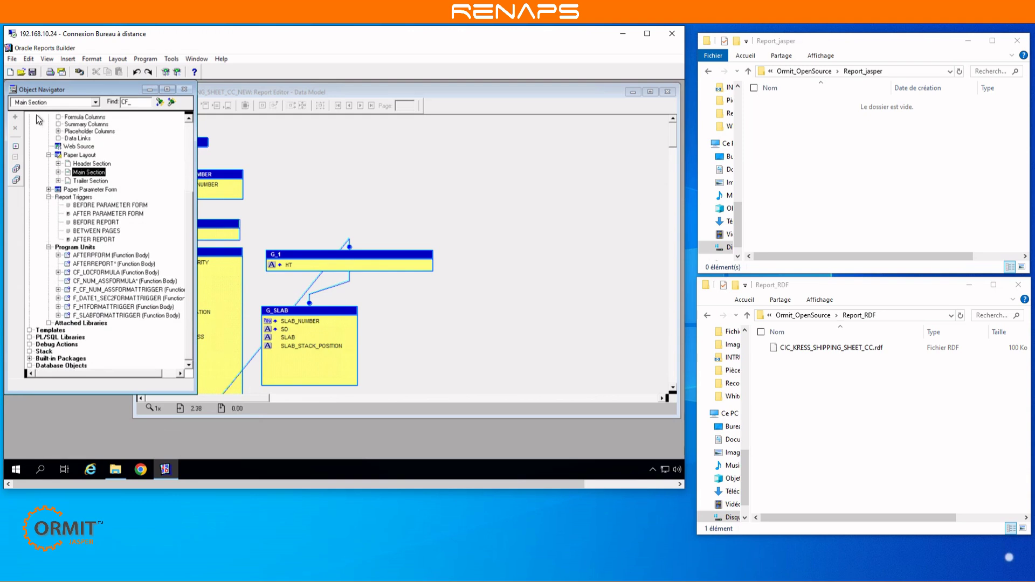
Display the paper layout including its margin area and inspect the shipping sheet from the title and columns to the page footer
{"action": "left_click", "coordinate": [238, 93]}
{"action": "left_click", "coordinate": [166, 105]}
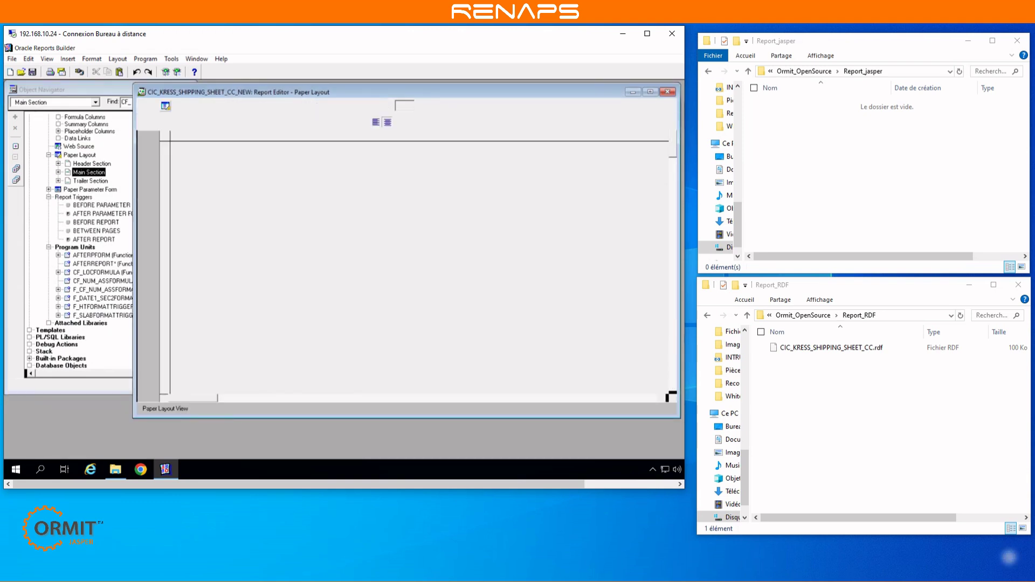
{"action": "left_click", "coordinate": [246, 105]}
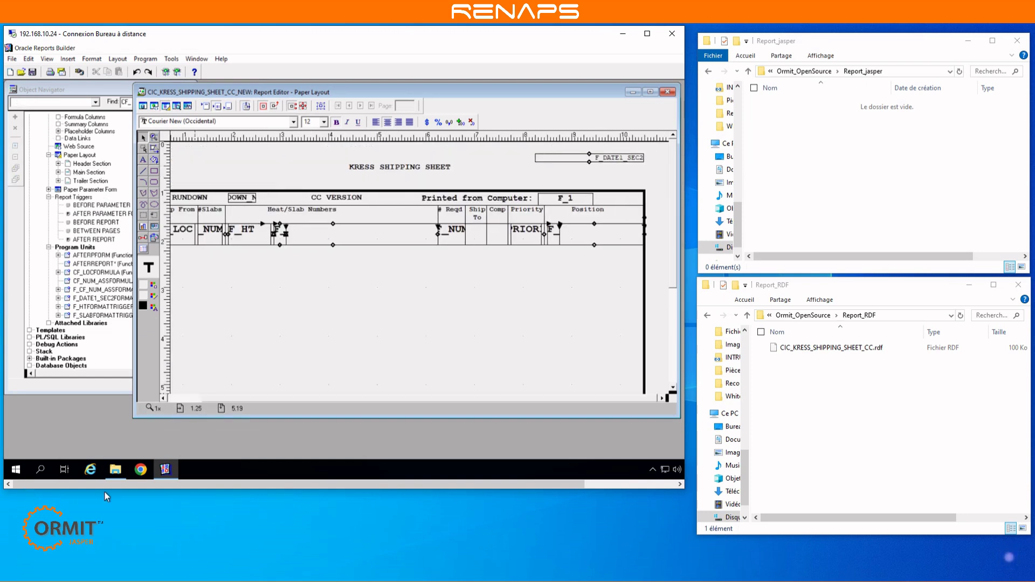
{"action": "scroll", "coordinate": [454, 372], "scroll_direction": "left", "scroll_amount": 1}
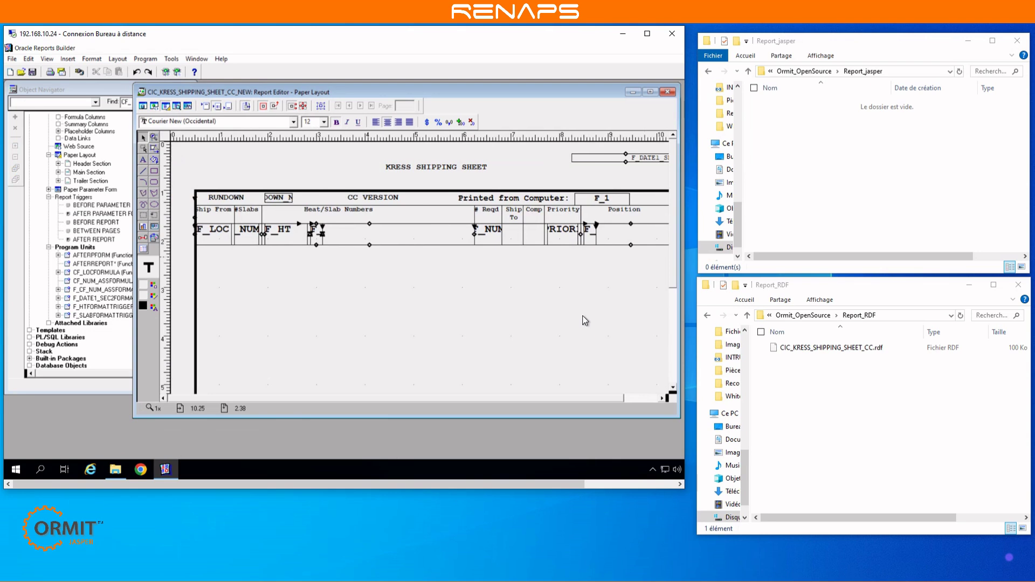
{"action": "scroll", "coordinate": [582, 319], "scroll_direction": "down", "scroll_amount": 5}
{"action": "left_click_drag", "start_coordinate": [541, 398], "coordinate": [574, 398]}
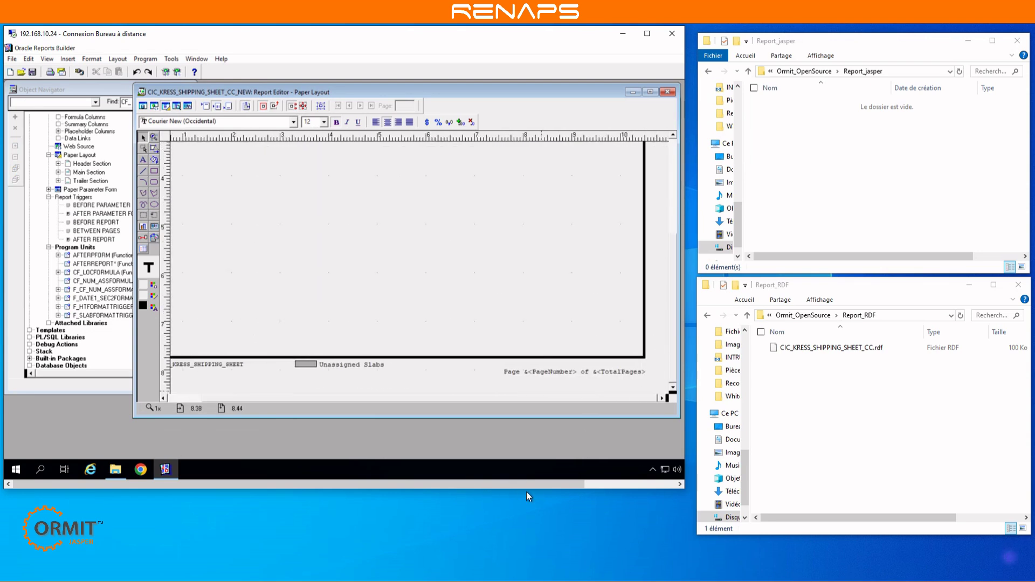
{"action": "left_click_drag", "start_coordinate": [529, 493], "coordinate": [308, 495]}
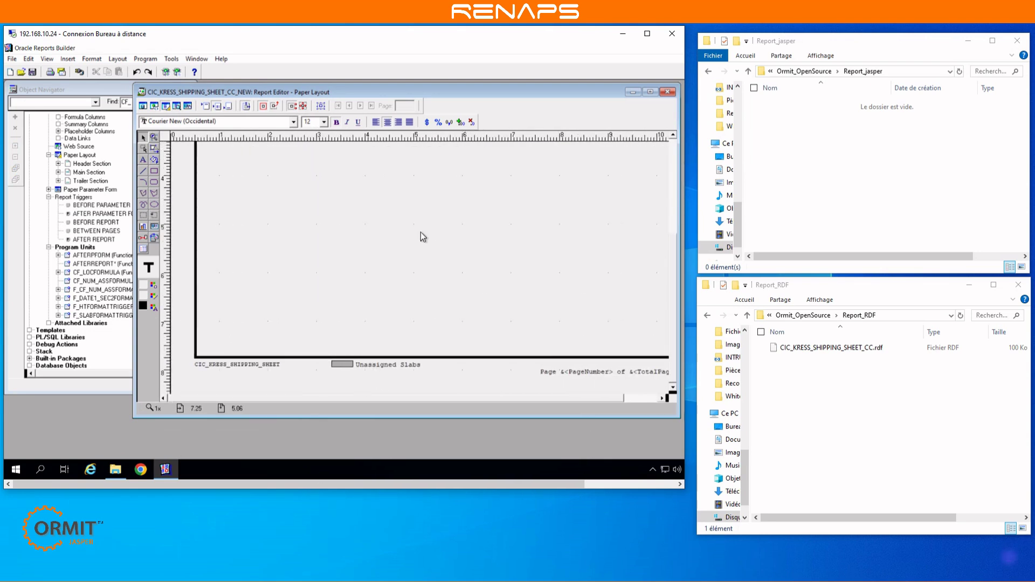
{"action": "scroll", "coordinate": [586, 321], "scroll_direction": "up", "scroll_amount": 1}
{"action": "scroll", "coordinate": [580, 254], "scroll_direction": "up", "scroll_amount": 3}
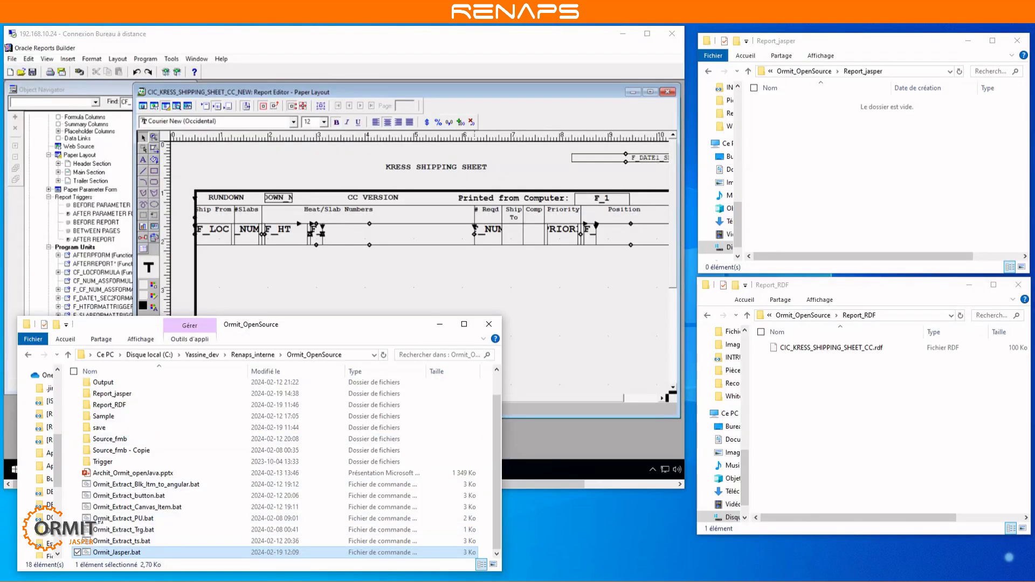
Run Ormit_Jasper.bat to convert the RDF report to Jasper, check the Report_jasper folder, and minimise the console window
{"action": "key", "text": "Return"}
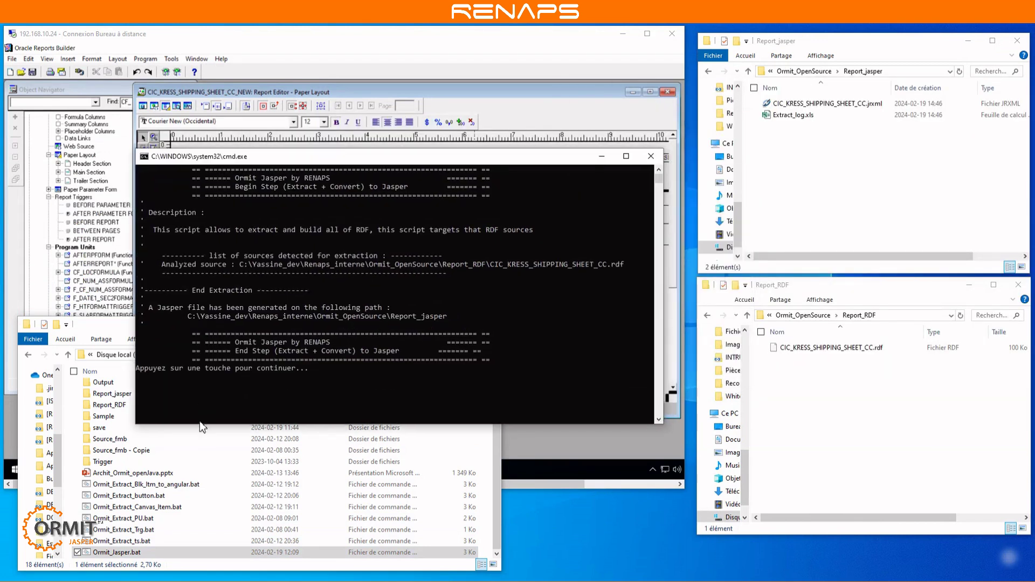
{"action": "key", "text": "ctrl+m"}
{"action": "left_click", "coordinate": [758, 249]}
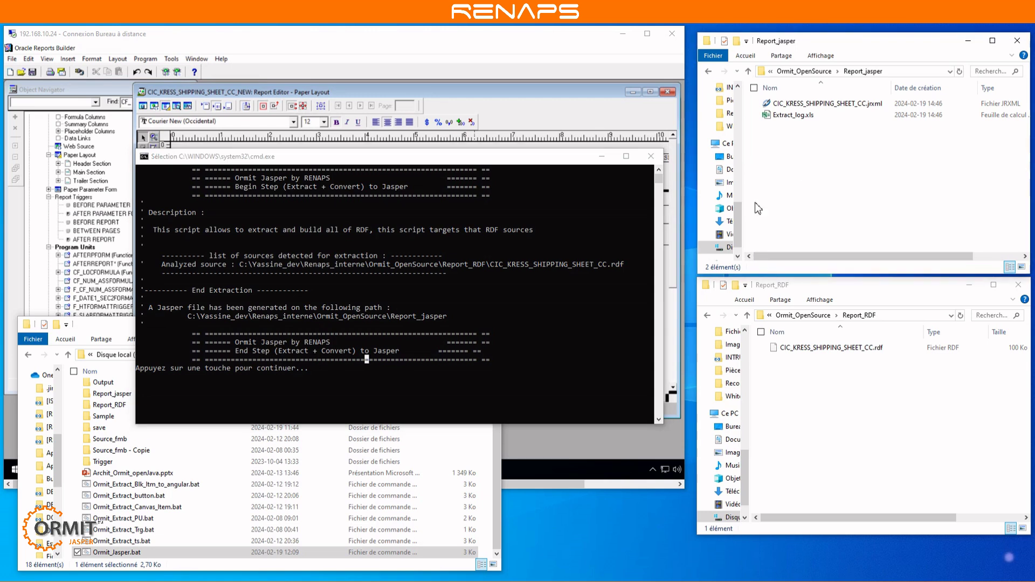
{"action": "left_click", "coordinate": [601, 156]}
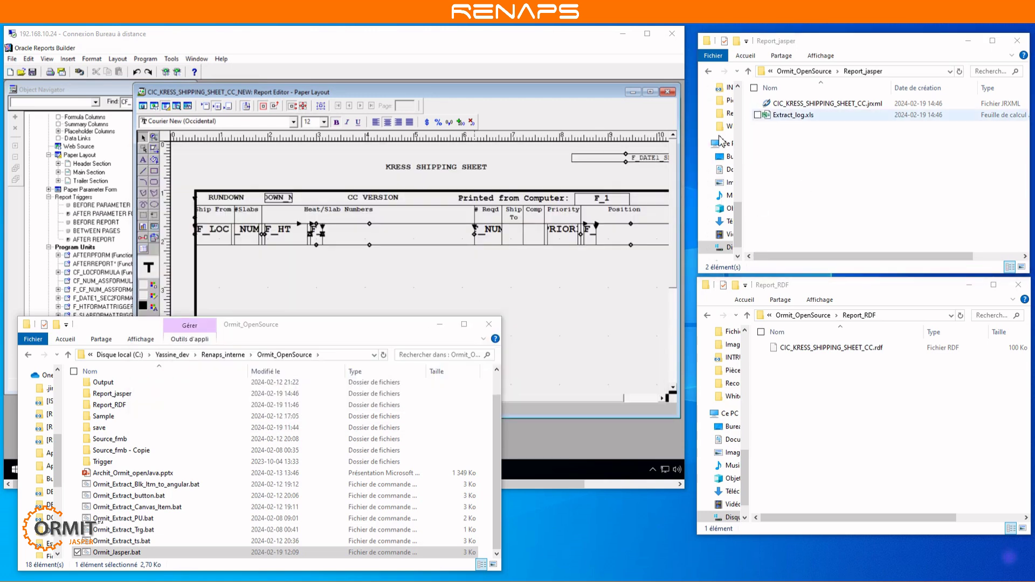
Open Extract_log.xls in Excel and examine the field and formula counts on the Reports sheet
{"action": "double_click", "coordinate": [781, 115]}
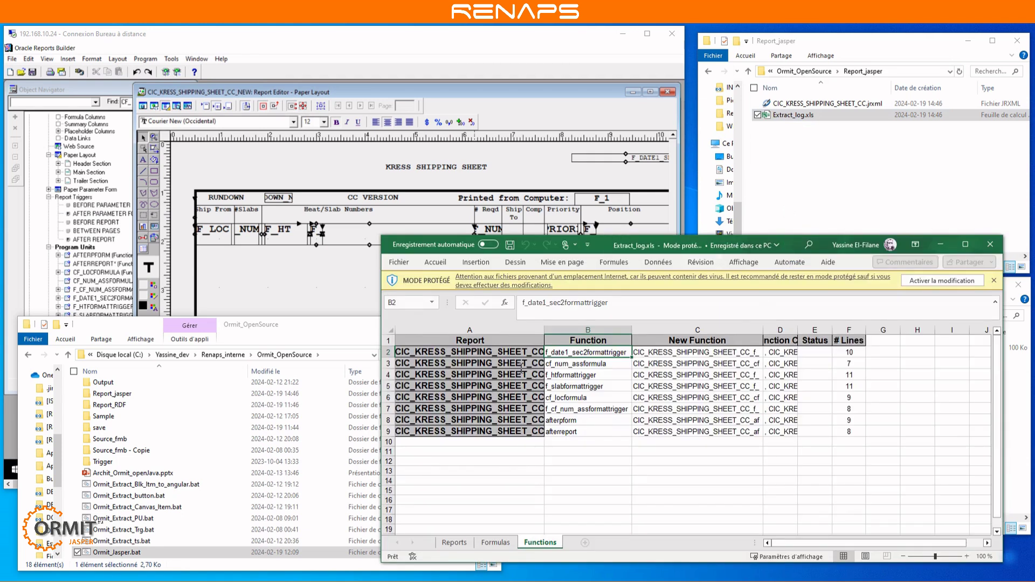
{"action": "left_click", "coordinate": [454, 543]}
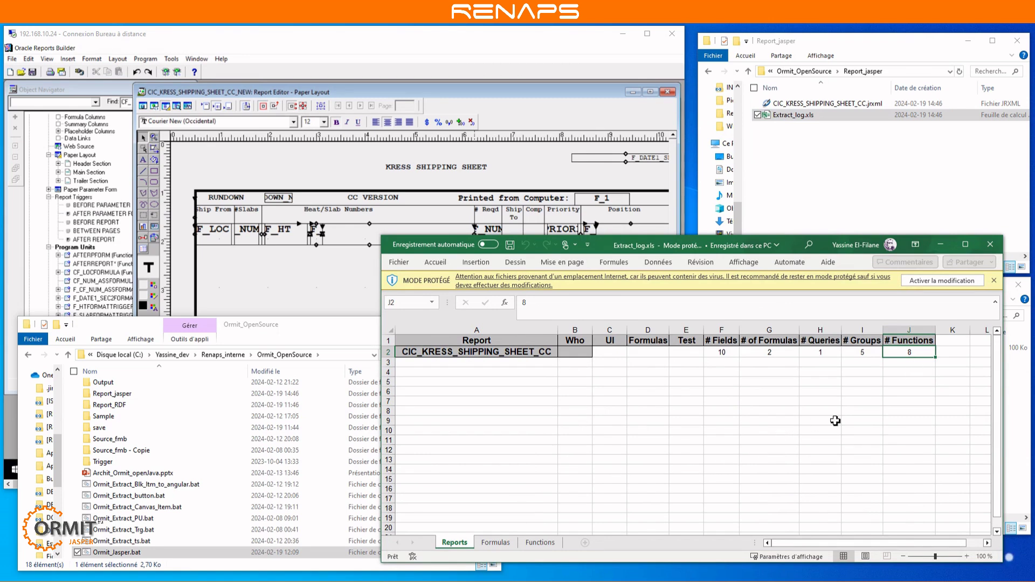
{"action": "key", "text": "ctrl+Left"}
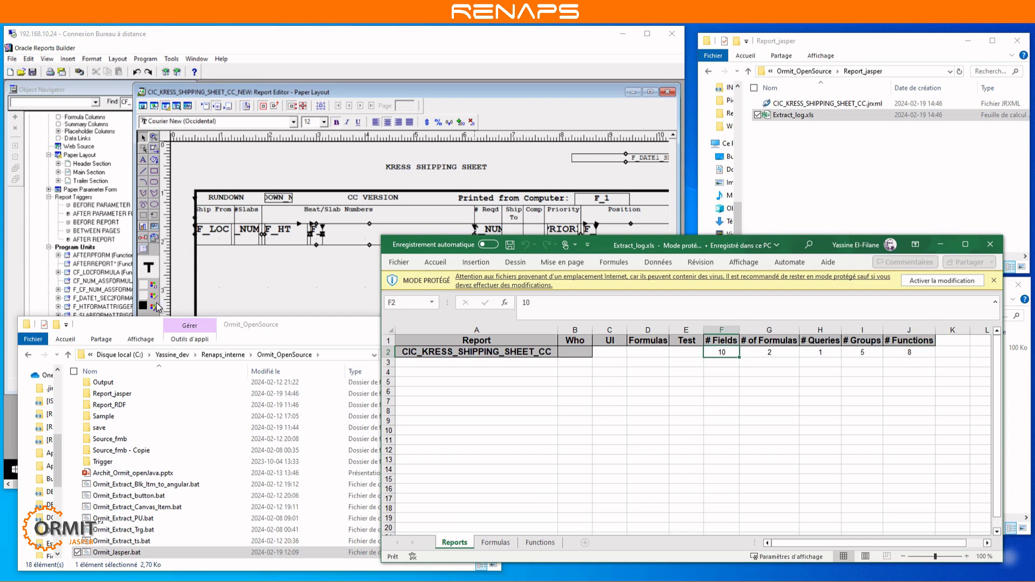
{"action": "key", "text": "Right"}
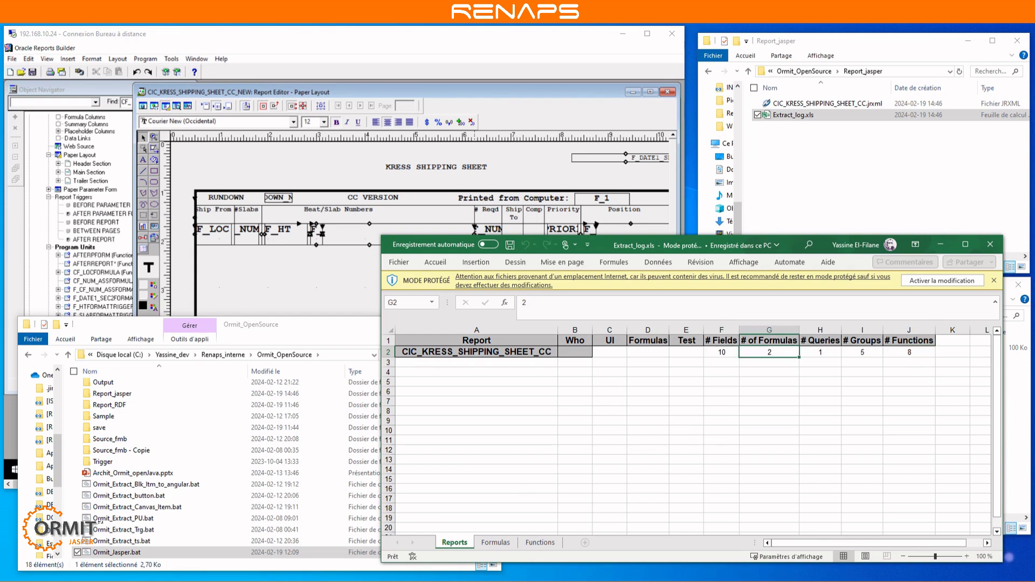
Switch to Oracle Reports Builder, expand G_RUNDOWN_NUMBER to check its formula columns against the log, and return to the Excel log
{"action": "left_click", "coordinate": [73, 90]}
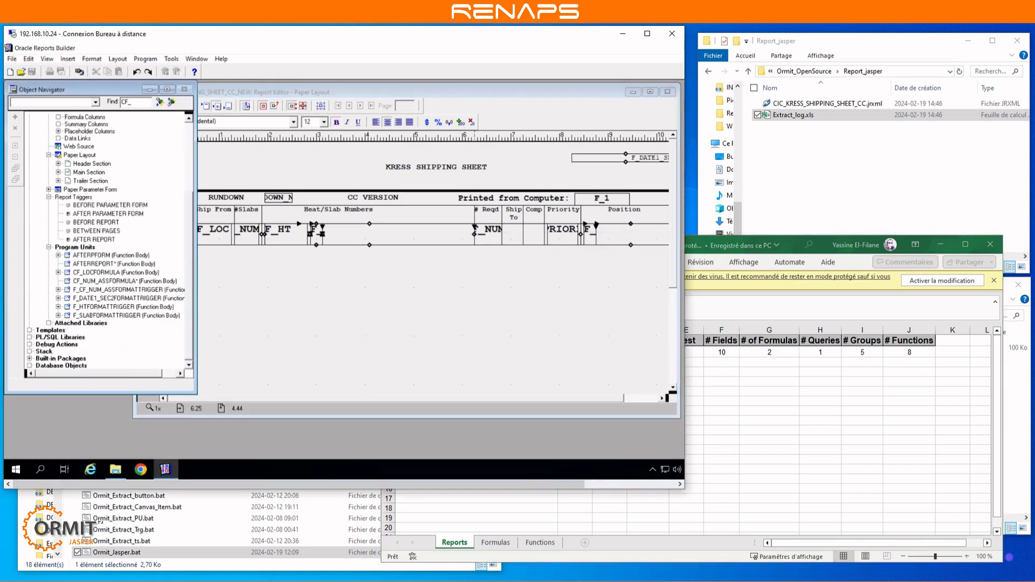
{"action": "scroll", "coordinate": [102, 243], "scroll_direction": "up", "scroll_amount": 4}
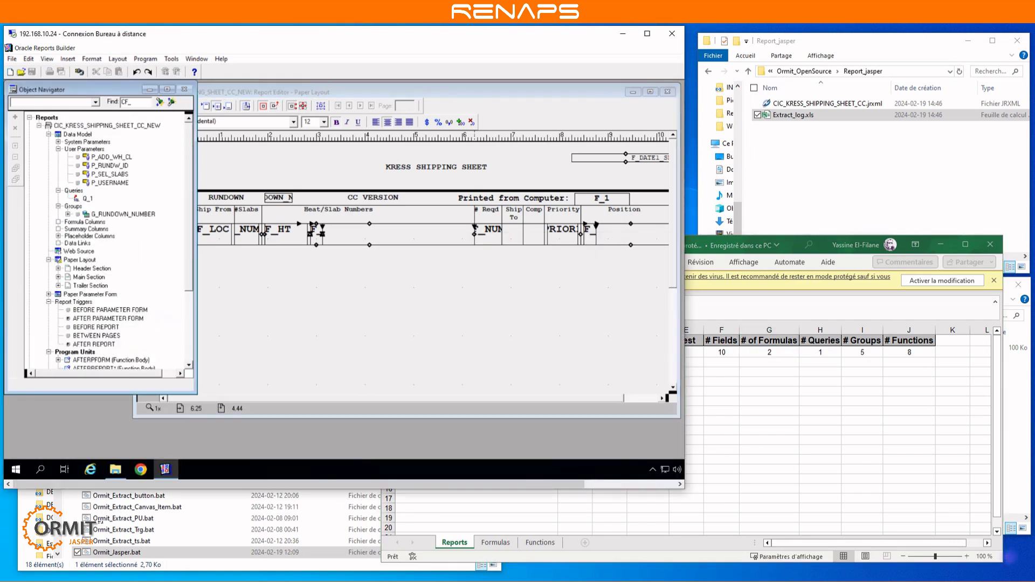
{"action": "left_click", "coordinate": [68, 214]}
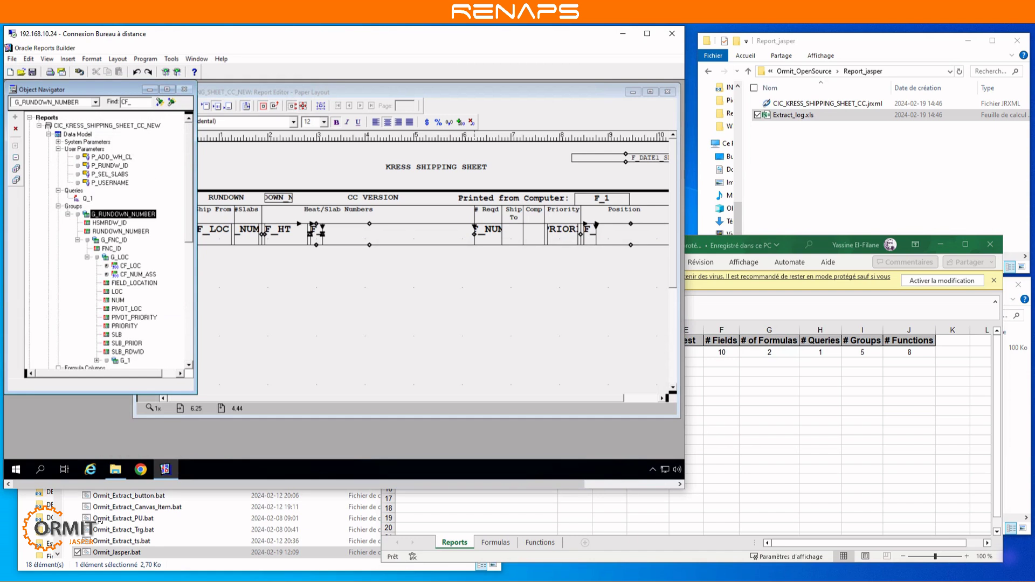
{"action": "left_click", "coordinate": [138, 275]}
{"action": "left_click", "coordinate": [764, 443]}
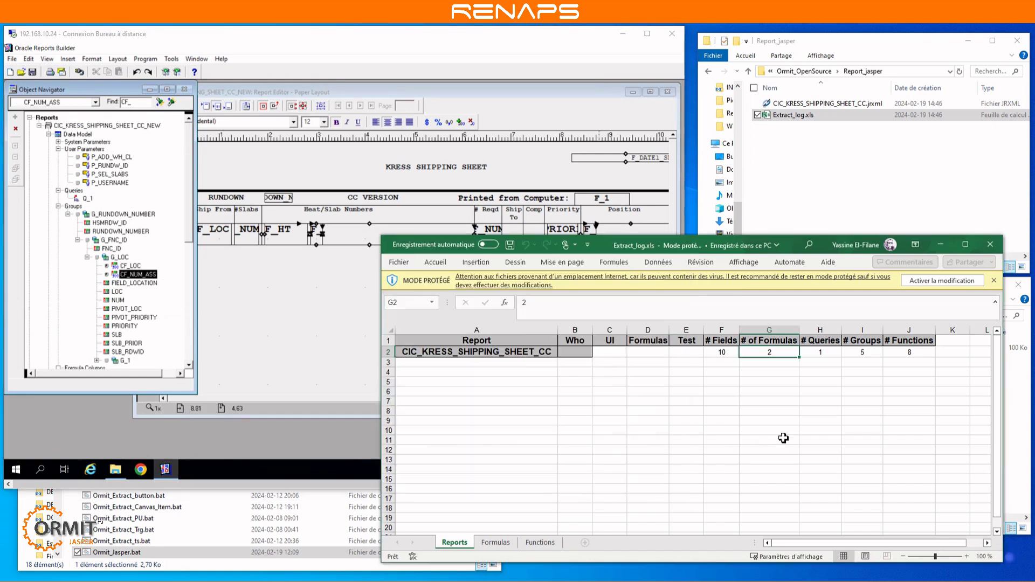
View the data model in Oracle Reports Builder and compare it with the CF_NUM_ASS and CF_LOC entries on the Excel log's Formulas sheet
{"action": "left_click", "coordinate": [16, 110]}
{"action": "left_click", "coordinate": [143, 105]}
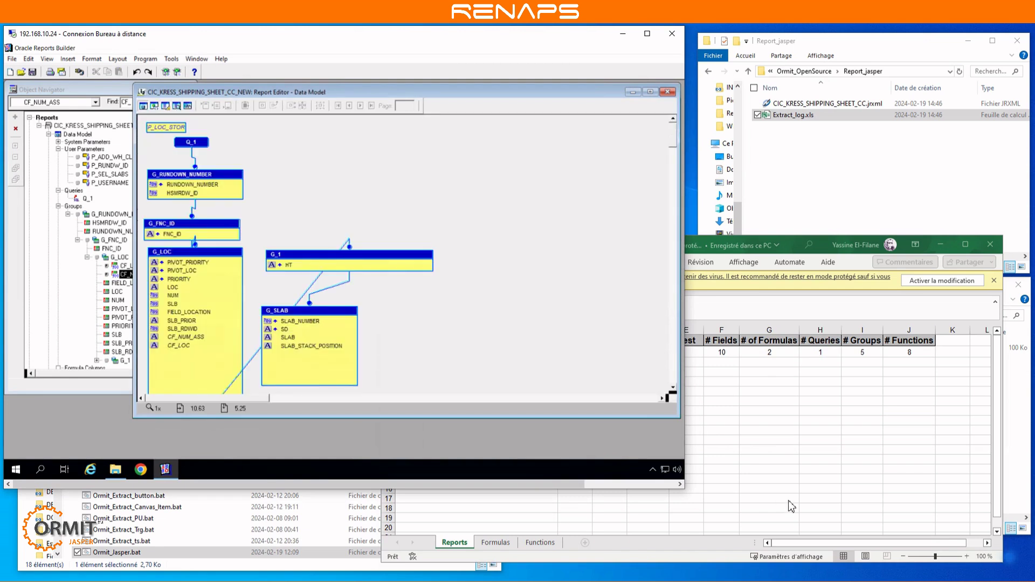
{"action": "left_click", "coordinate": [793, 504]}
{"action": "left_click", "coordinate": [495, 542]}
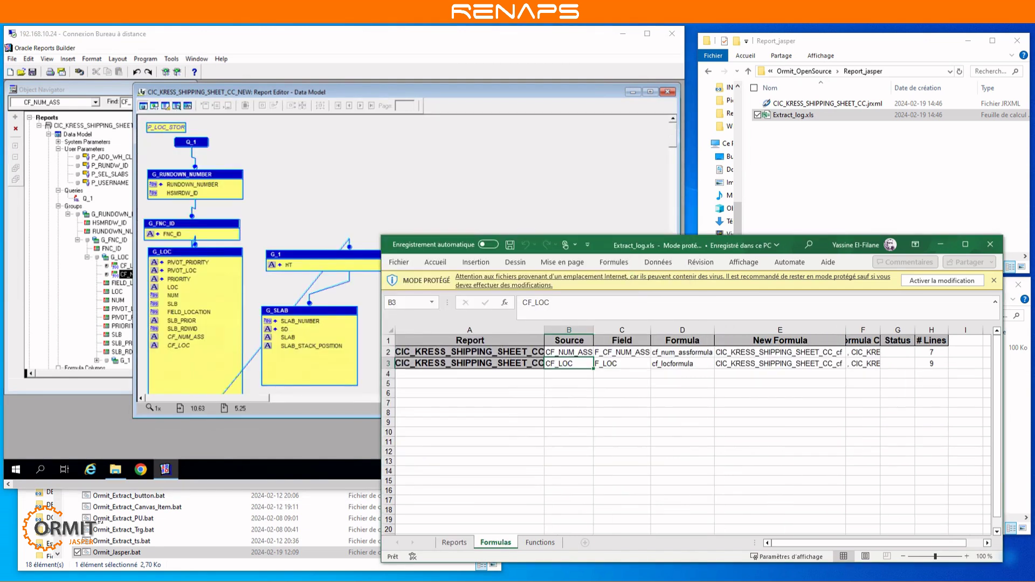
{"action": "key", "text": "Up"}
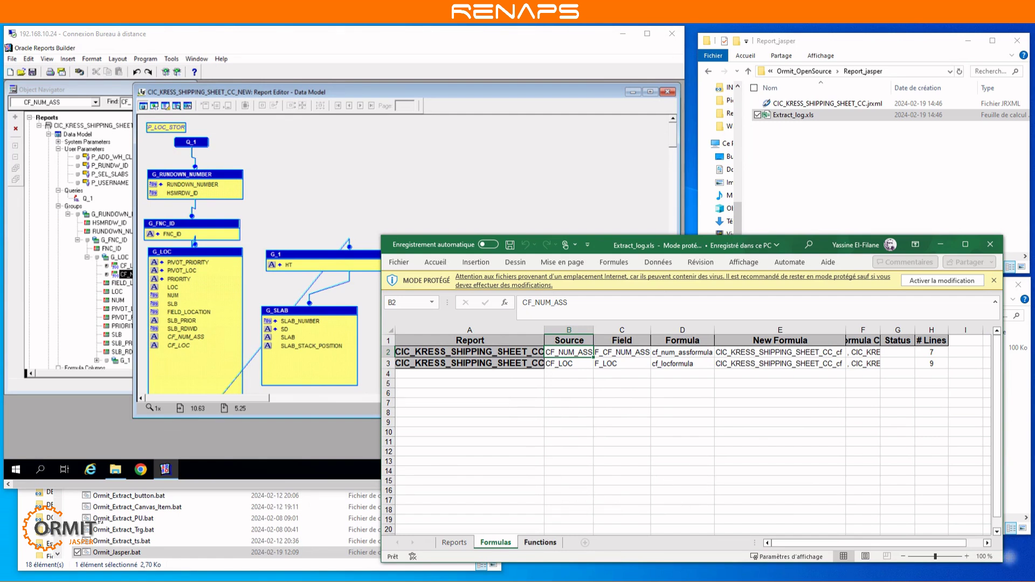
Open the log's Functions sheet and compare it with the program units in the Oracle Reports Builder object tree
{"action": "left_click", "coordinate": [539, 542]}
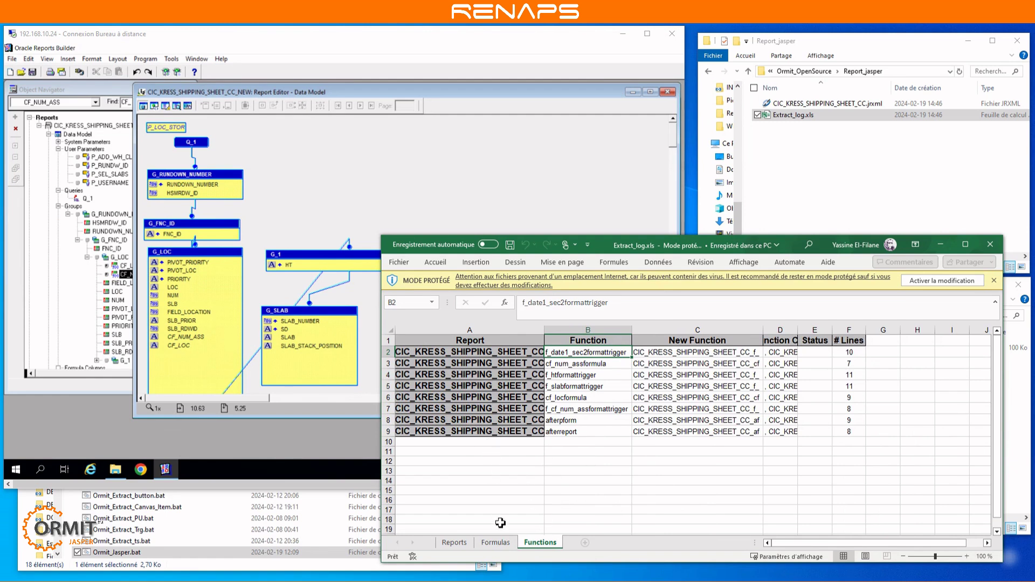
{"action": "left_click", "coordinate": [70, 90]}
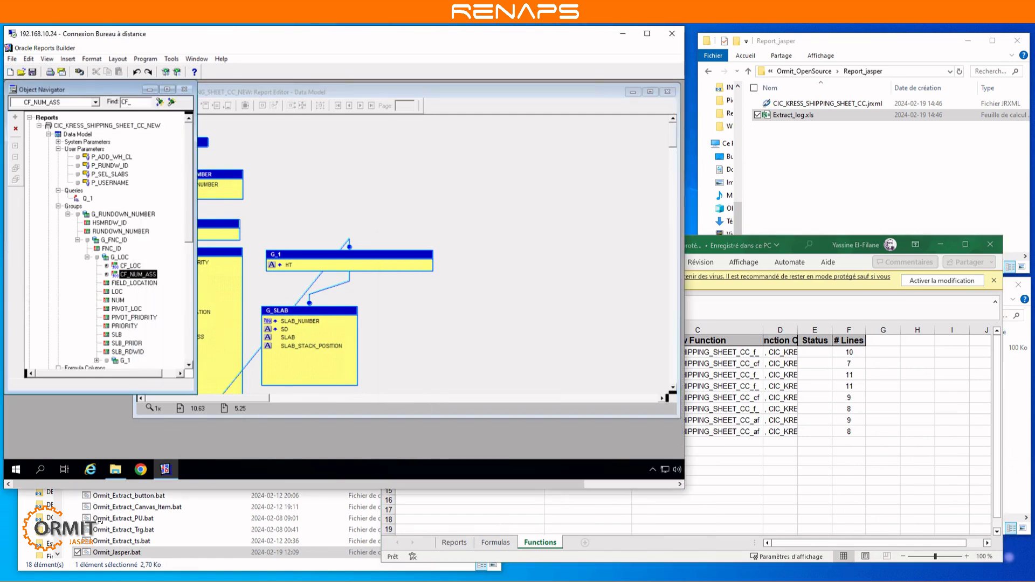
{"action": "scroll", "coordinate": [108, 242], "scroll_direction": "down", "scroll_amount": 9}
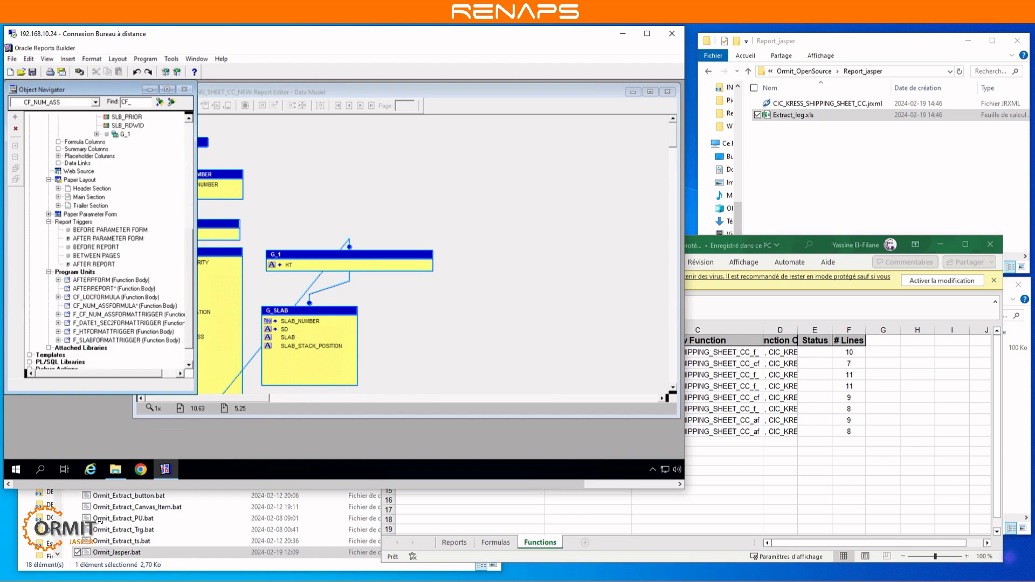
Minimize the Excel log and open CIC_KRESS_SHIPPING_SHEET_CC.jrxml from the Report_jasper folder in Jaspersoft Studio
{"action": "left_click", "coordinate": [690, 579]}
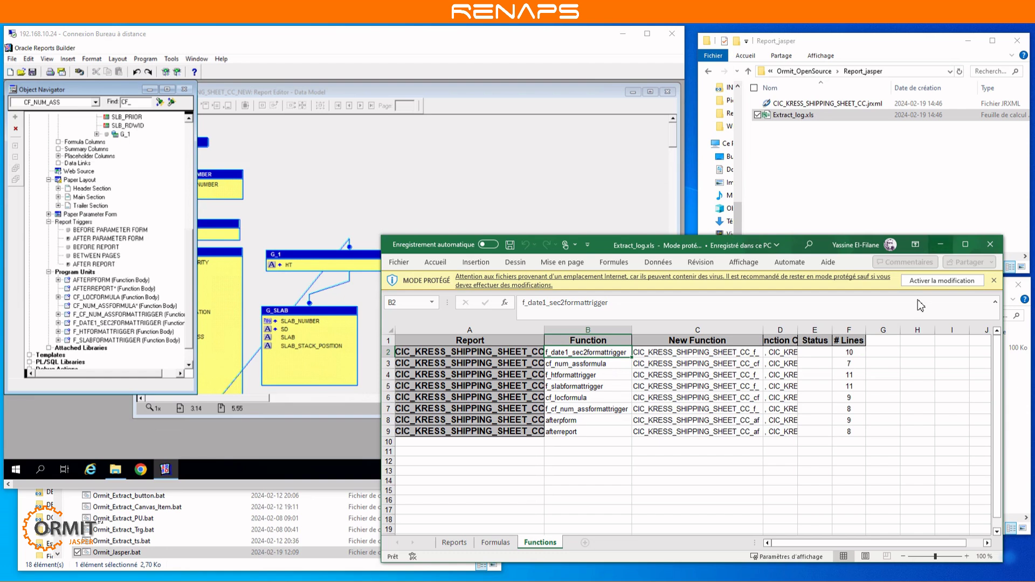
{"action": "left_click", "coordinate": [941, 244]}
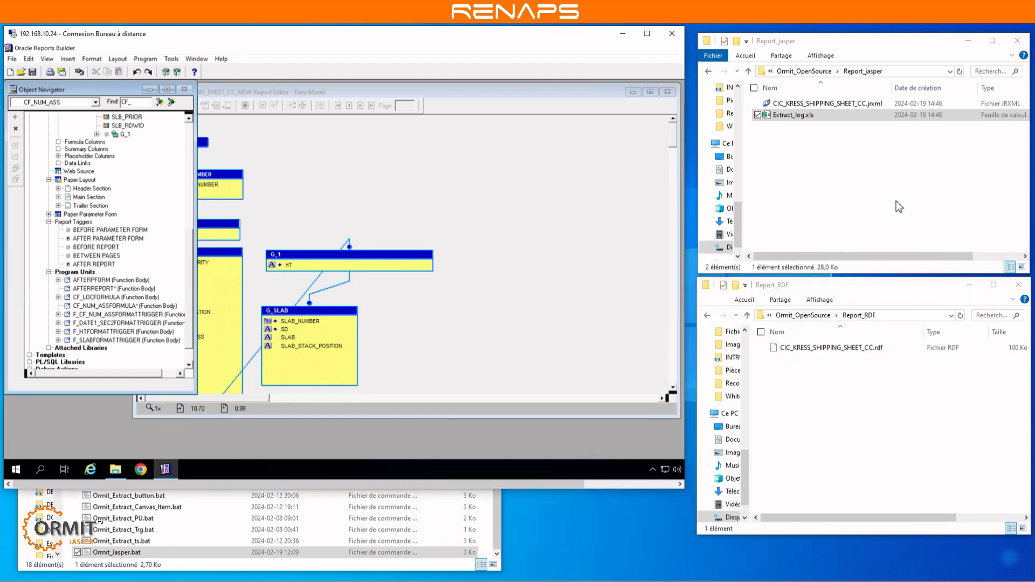
{"action": "left_click", "coordinate": [775, 131]}
{"action": "left_click", "coordinate": [763, 130]}
{"action": "double_click", "coordinate": [770, 103]}
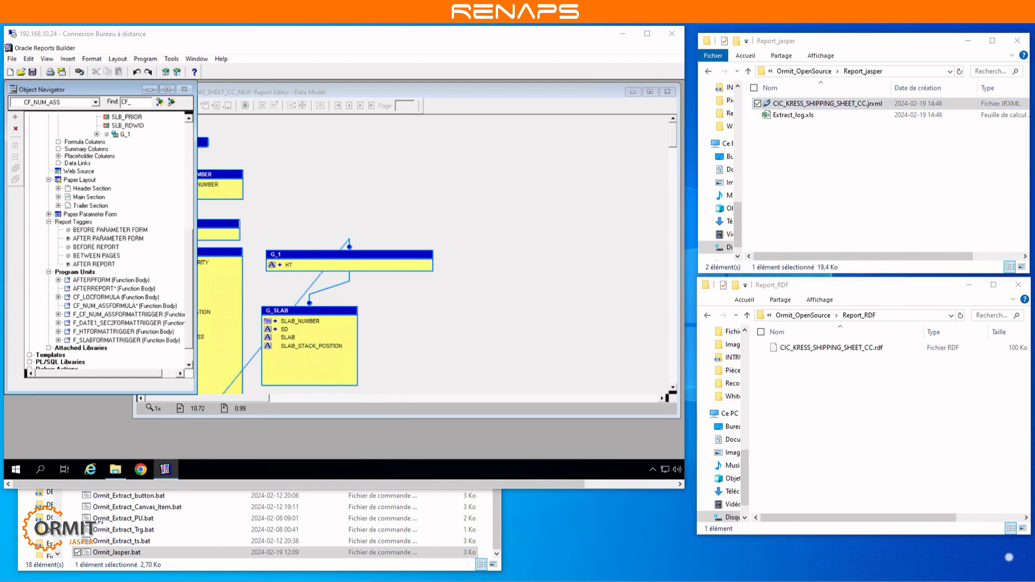
{"action": "left_click", "coordinate": [569, 578]}
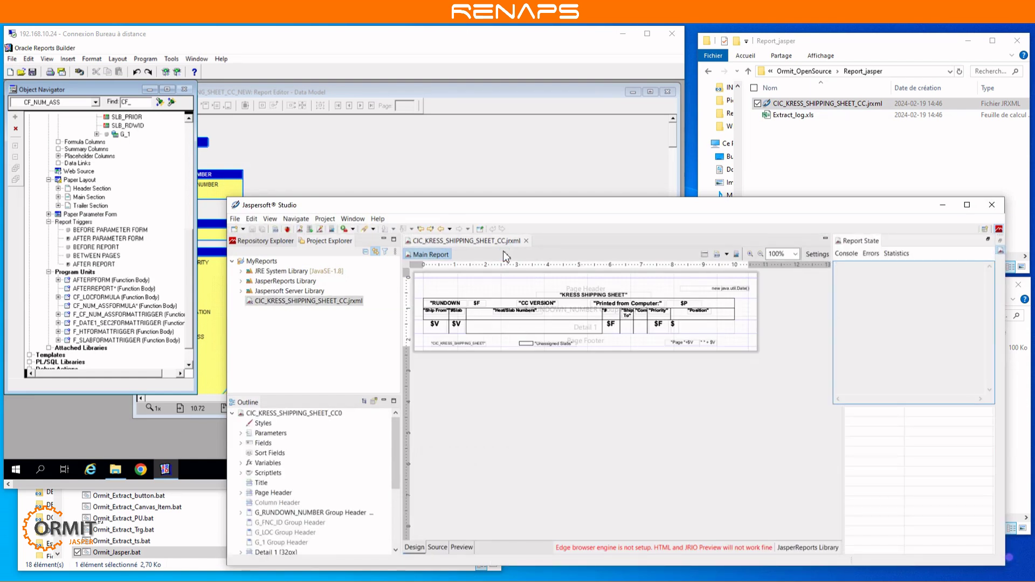
{"action": "left_click_drag", "start_coordinate": [488, 205], "coordinate": [432, 143]}
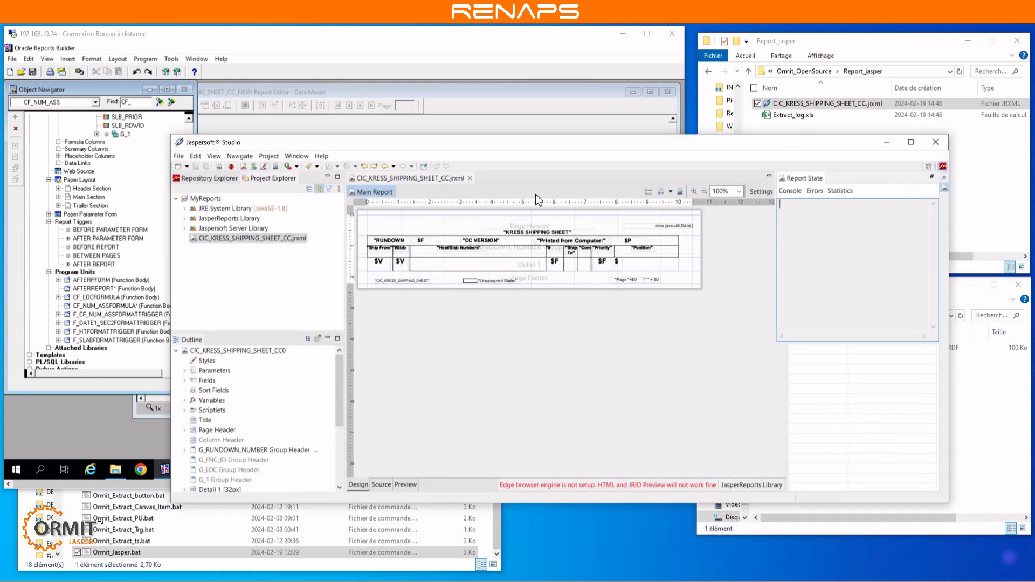
{"action": "left_click_drag", "start_coordinate": [377, 143], "coordinate": [467, 203]}
Switch to Oracle Reports Builder, display the report's paper layout for comparison, and return to Jaspersoft Studio
{"action": "left_click", "coordinate": [125, 38]}
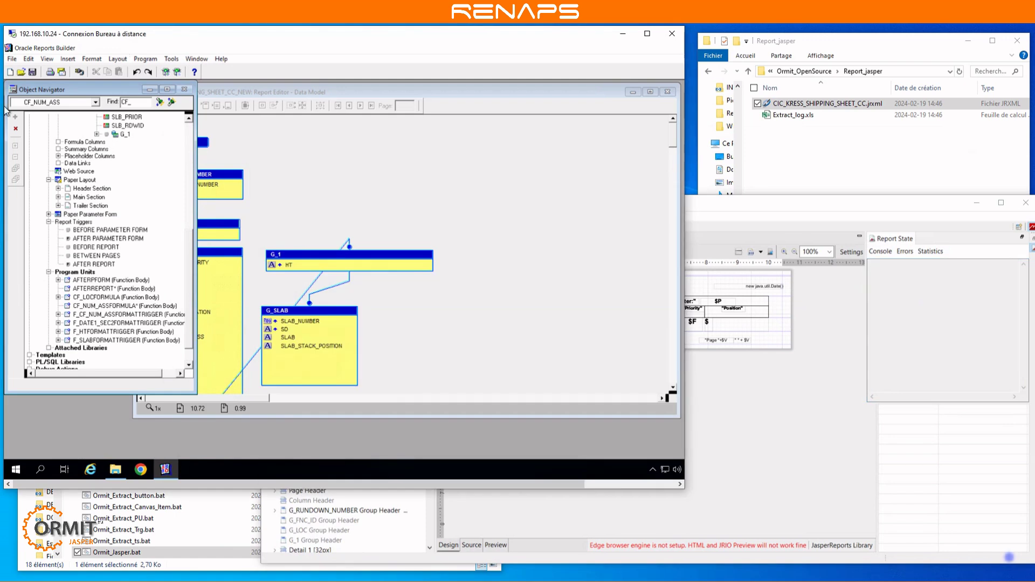
{"action": "key", "text": "ctrl+F6"}
{"action": "left_click", "coordinate": [165, 105]}
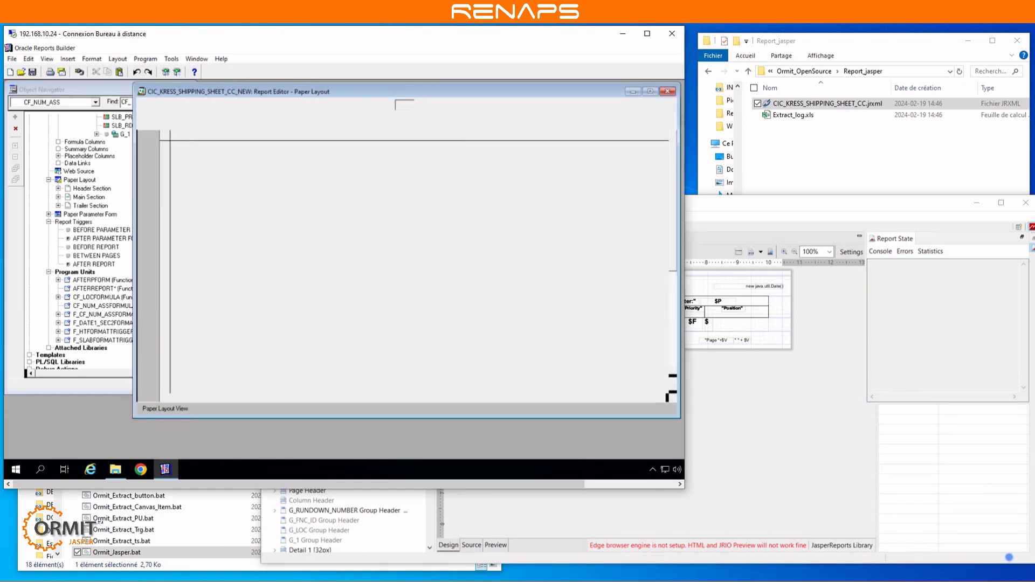
{"action": "left_click_drag", "start_coordinate": [428, 91], "coordinate": [356, 89]}
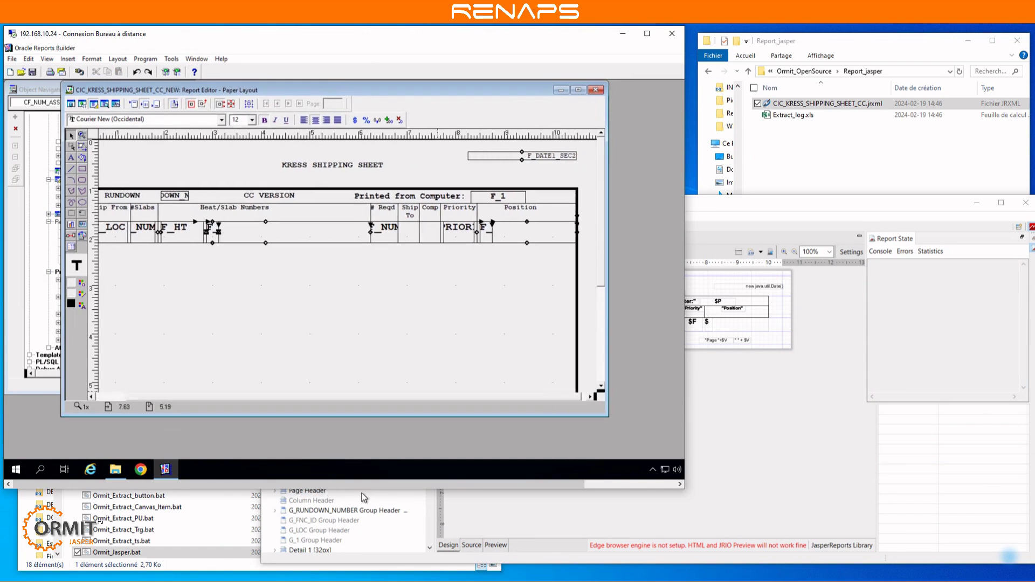
{"action": "key", "text": "alt+Tab"}
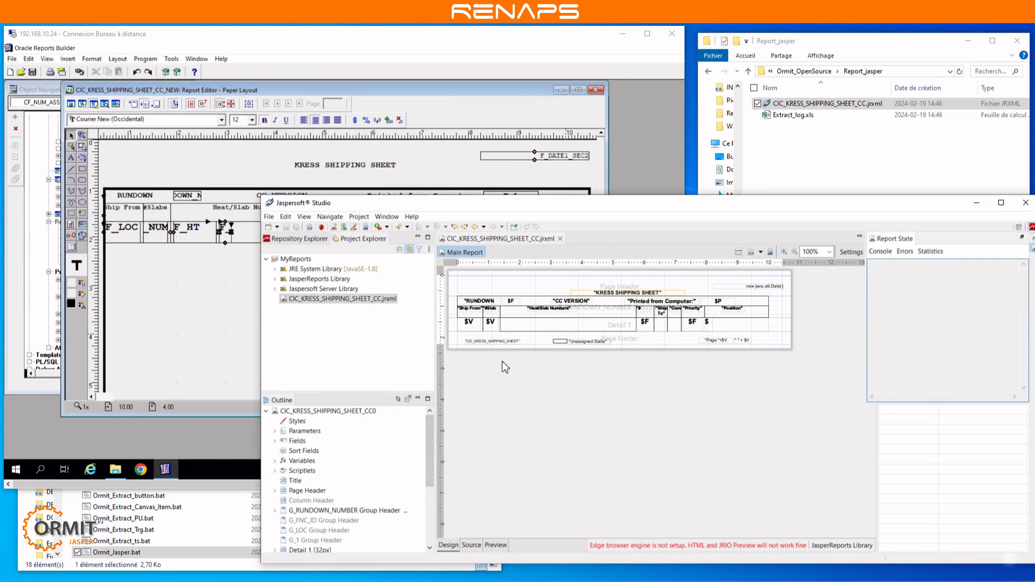
Compare the Jasper report's KRESS SHIPPING SHEET title and Page Footer elements with the Oracle paper layout
{"action": "left_click", "coordinate": [609, 293]}
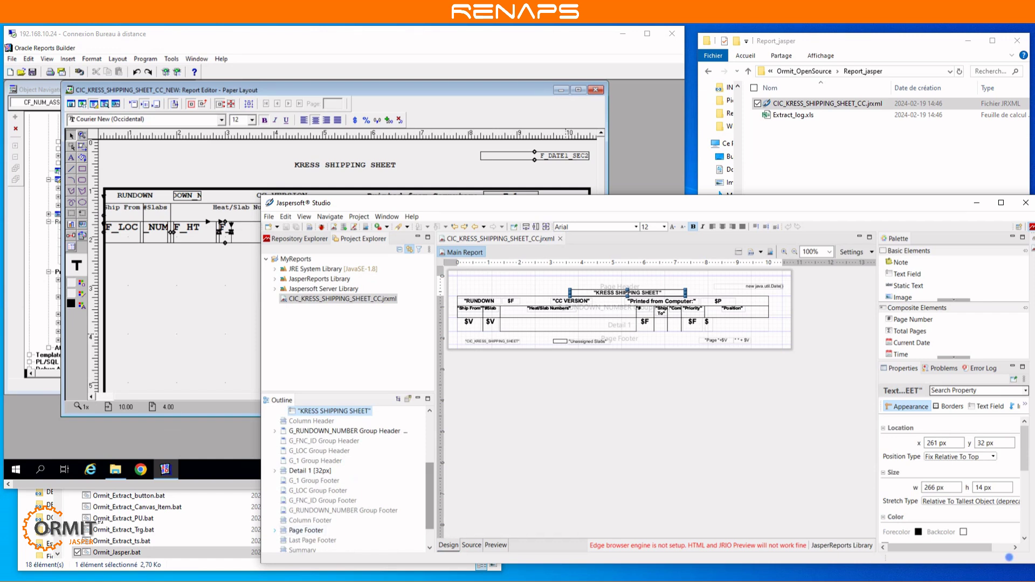
{"action": "left_click", "coordinate": [275, 530]}
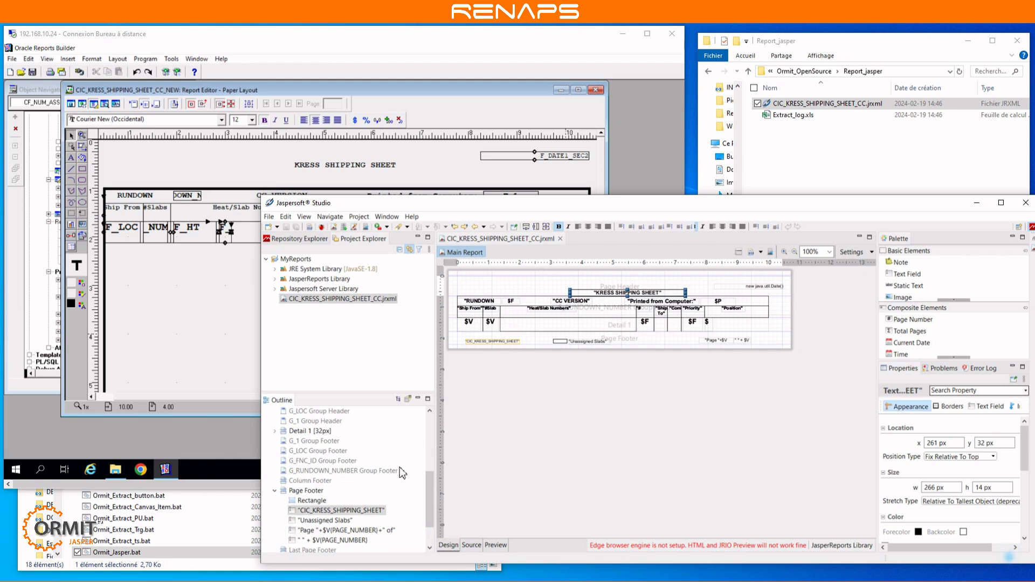
{"action": "left_click", "coordinate": [58, 144]}
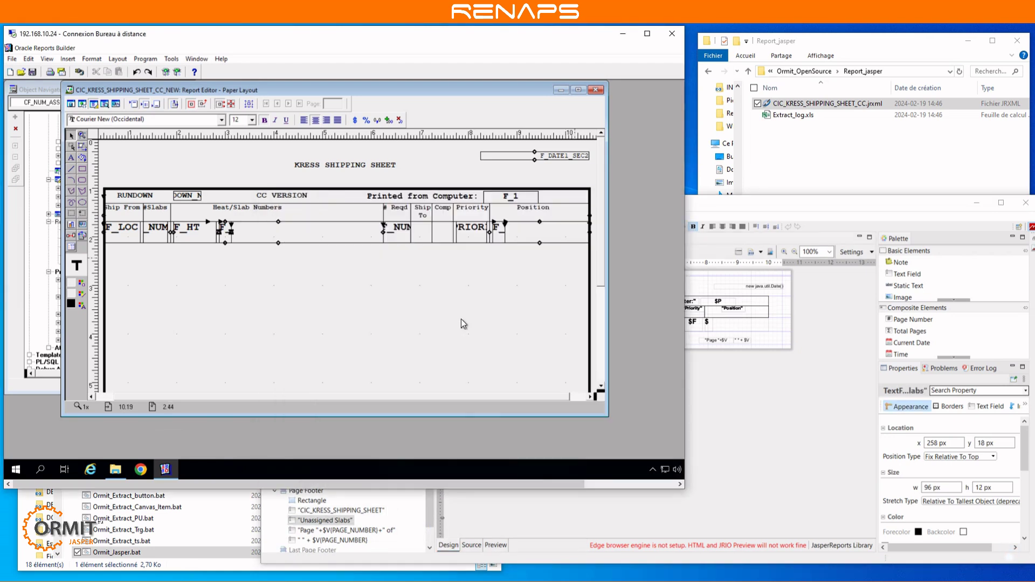
{"action": "scroll", "coordinate": [493, 325], "scroll_direction": "down", "scroll_amount": 5}
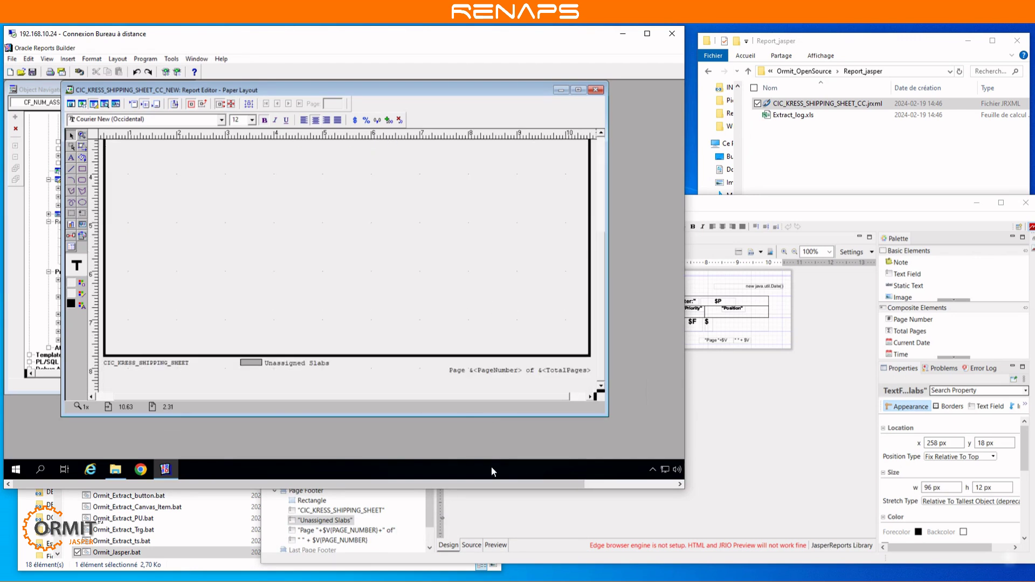
{"action": "scroll", "coordinate": [506, 296], "scroll_direction": "up", "scroll_amount": 5}
{"action": "left_click", "coordinate": [697, 258]}
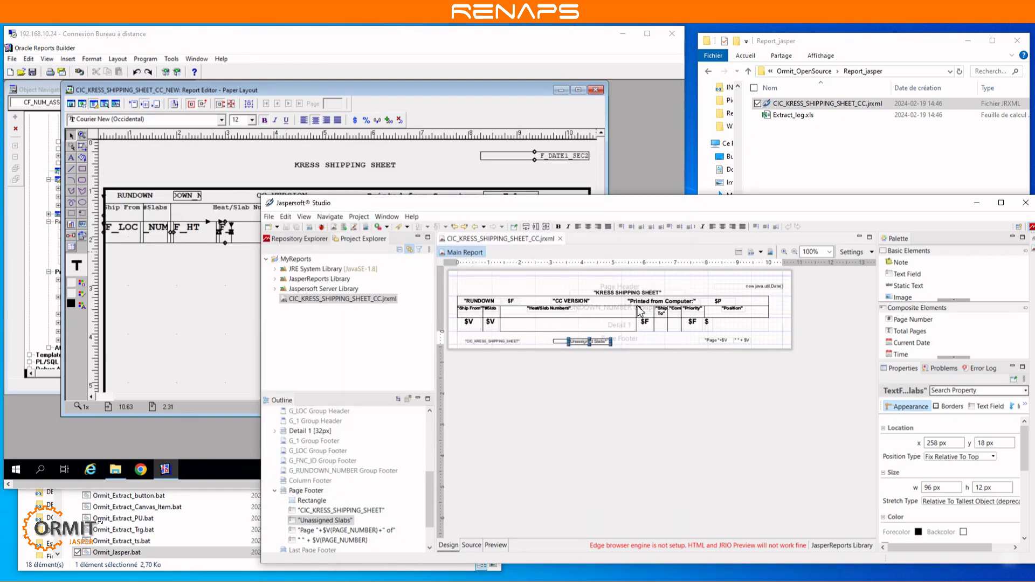
Open the Jasper report's XML source and examine its parameter declarations and SQL query
{"action": "left_click", "coordinate": [470, 545]}
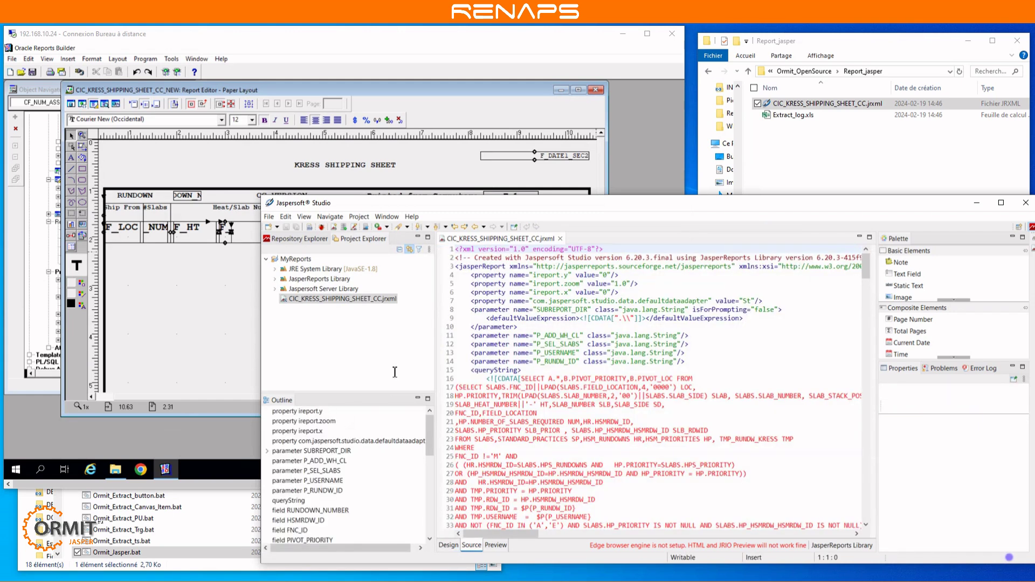
{"action": "left_click", "coordinate": [560, 413]}
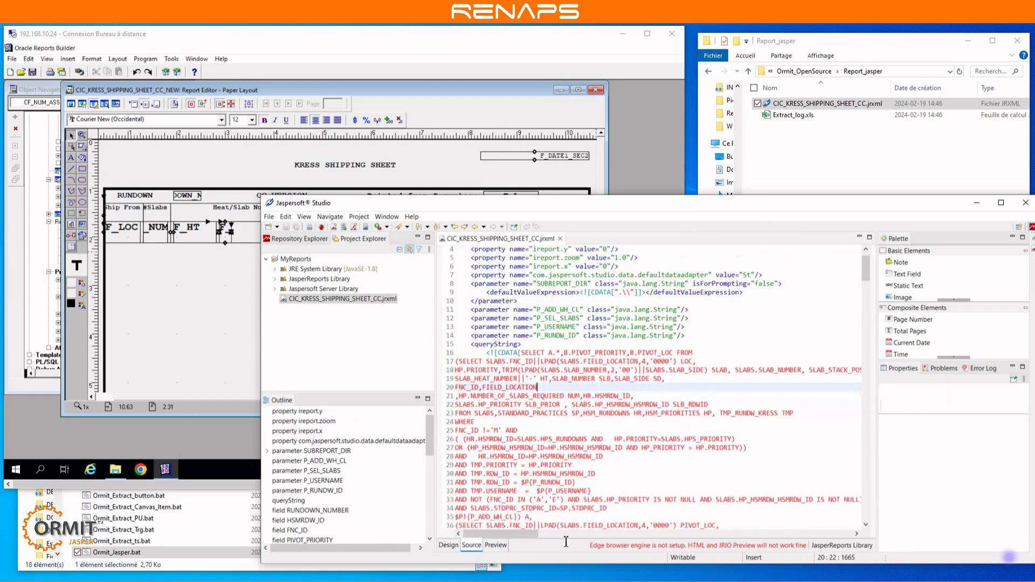
{"action": "scroll", "coordinate": [561, 517], "scroll_direction": "down", "scroll_amount": 3}
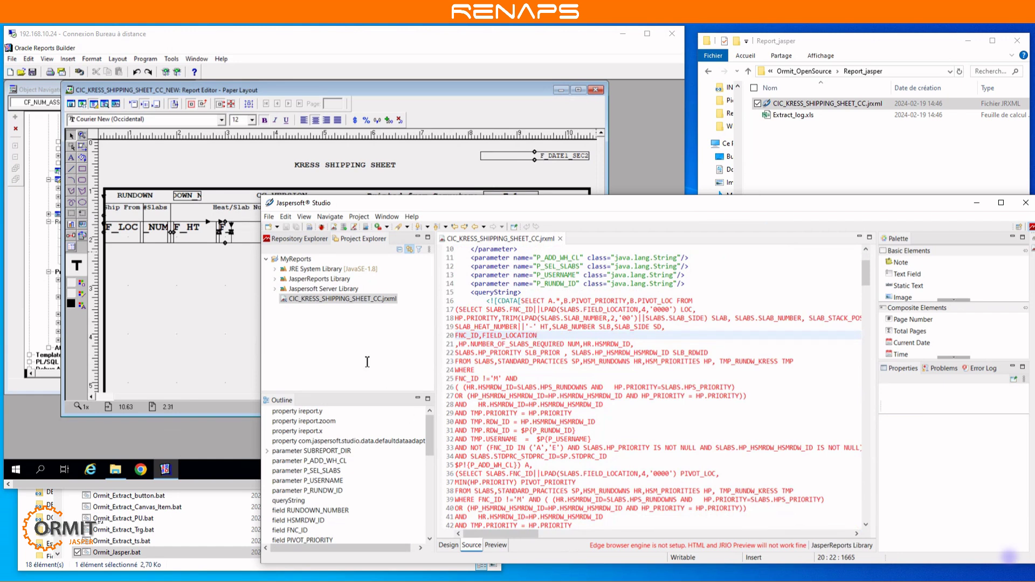
{"action": "key", "text": "shift+Page_Down"}
{"action": "scroll", "coordinate": [543, 356], "scroll_direction": "up", "scroll_amount": 4}
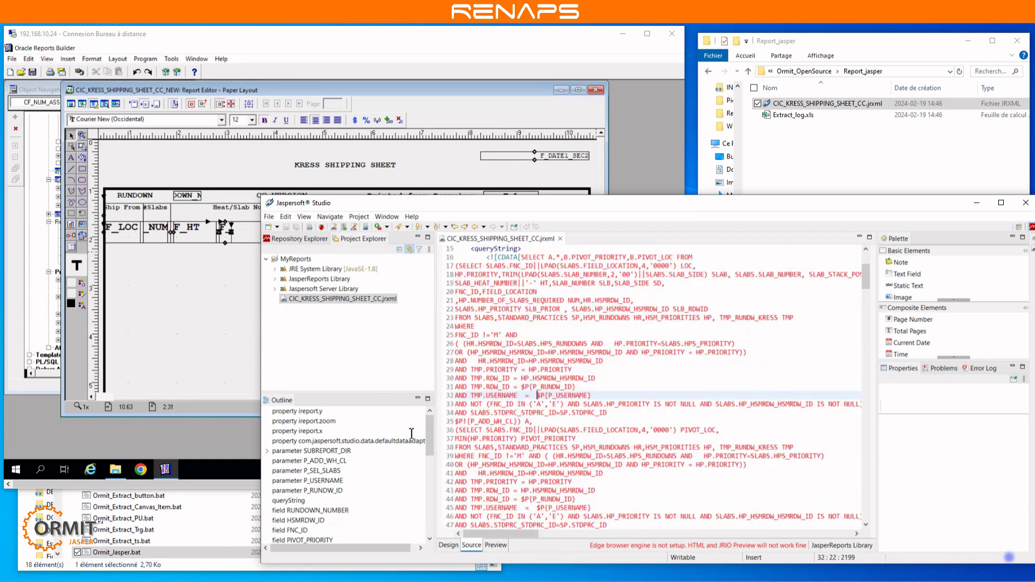
{"action": "left_click", "coordinate": [502, 300]}
{"action": "scroll", "coordinate": [493, 529], "scroll_direction": "down", "scroll_amount": 5}
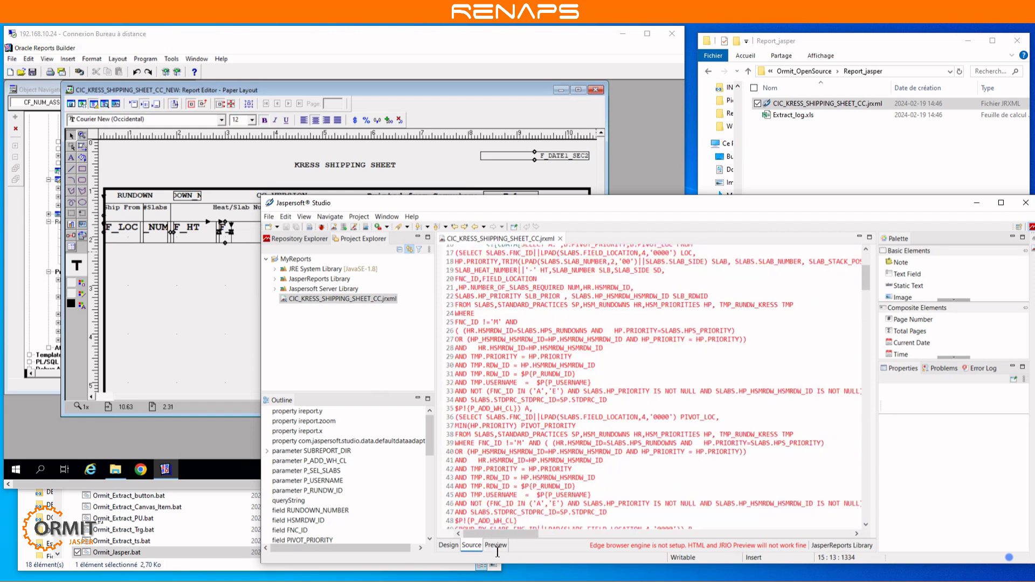
{"action": "scroll", "coordinate": [498, 560], "scroll_direction": "down", "scroll_amount": 1}
{"action": "scroll", "coordinate": [492, 544], "scroll_direction": "up", "scroll_amount": 1}
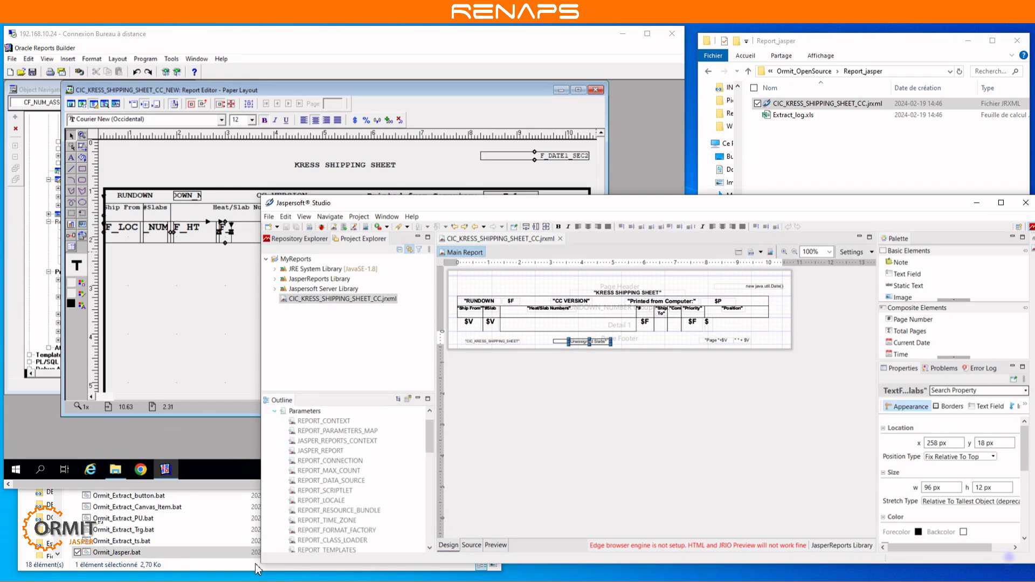
Compare the Jasper parameters P_ADD_WH_CL, P_SEL_SLABS, P_USERNAME and P_RUNDW_ID with the user parameters in Oracle Reports Builder
{"action": "scroll", "coordinate": [281, 544], "scroll_direction": "down", "scroll_amount": 4}
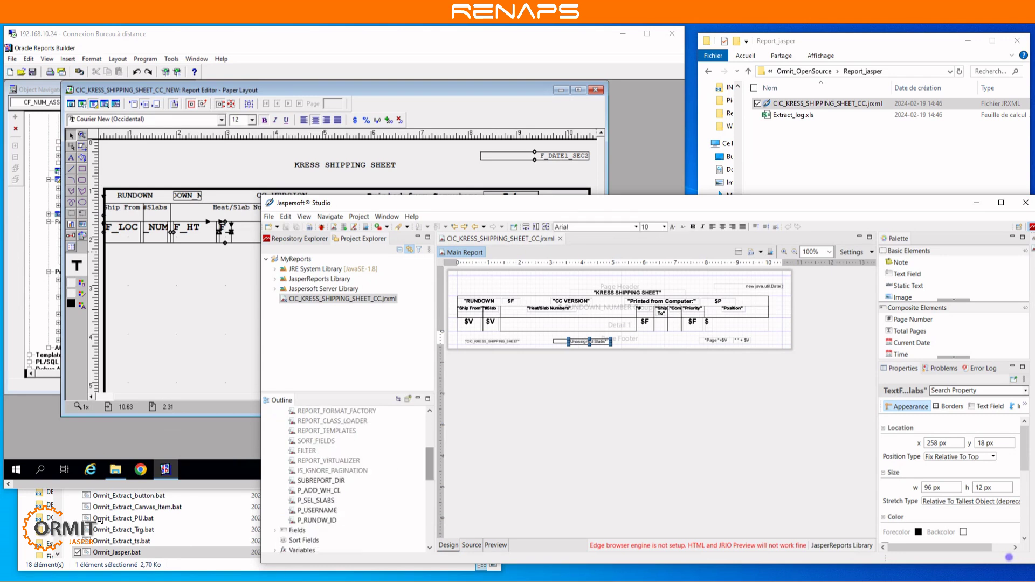
{"action": "left_click", "coordinate": [318, 490]}
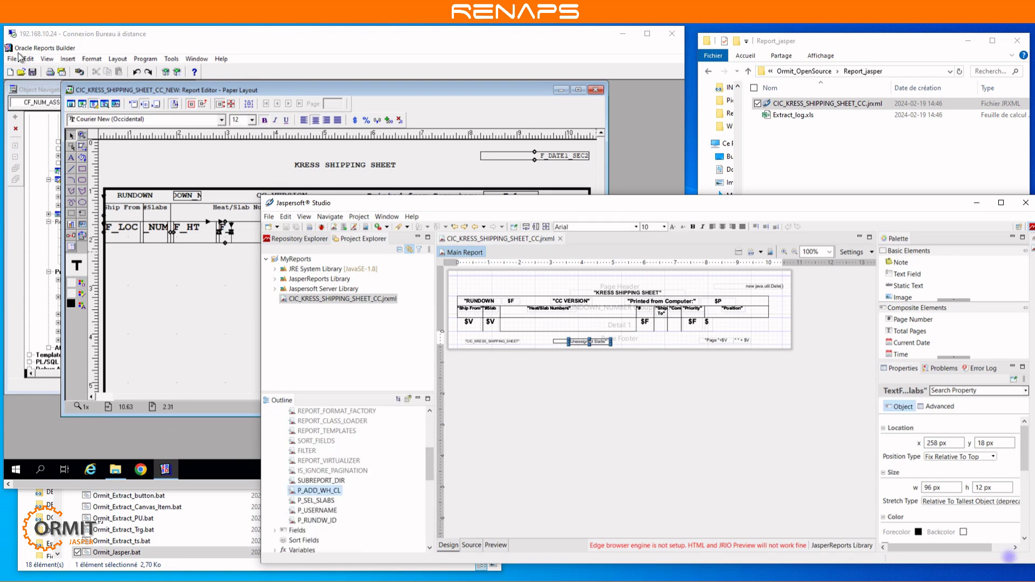
{"action": "left_click", "coordinate": [24, 43]}
{"action": "left_click", "coordinate": [39, 90]}
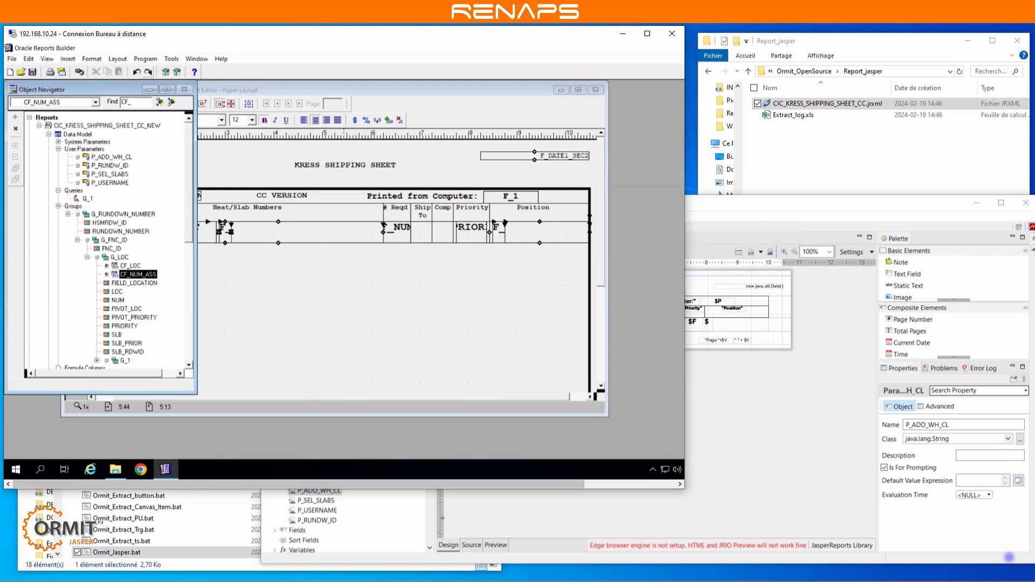
{"action": "left_click", "coordinate": [319, 491]}
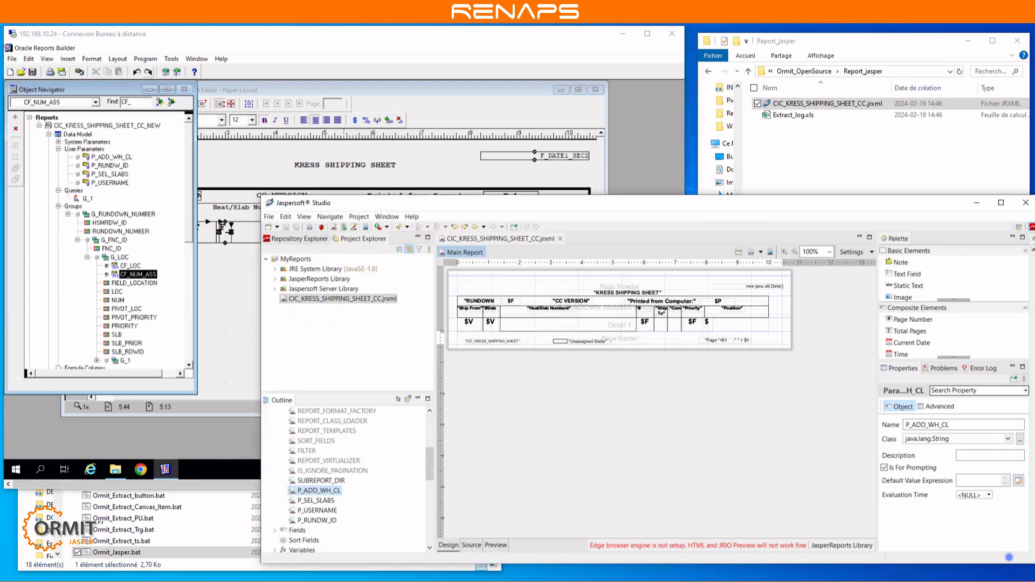
{"action": "left_click", "coordinate": [316, 500]}
{"action": "left_click", "coordinate": [317, 510]}
{"action": "left_click", "coordinate": [317, 520]}
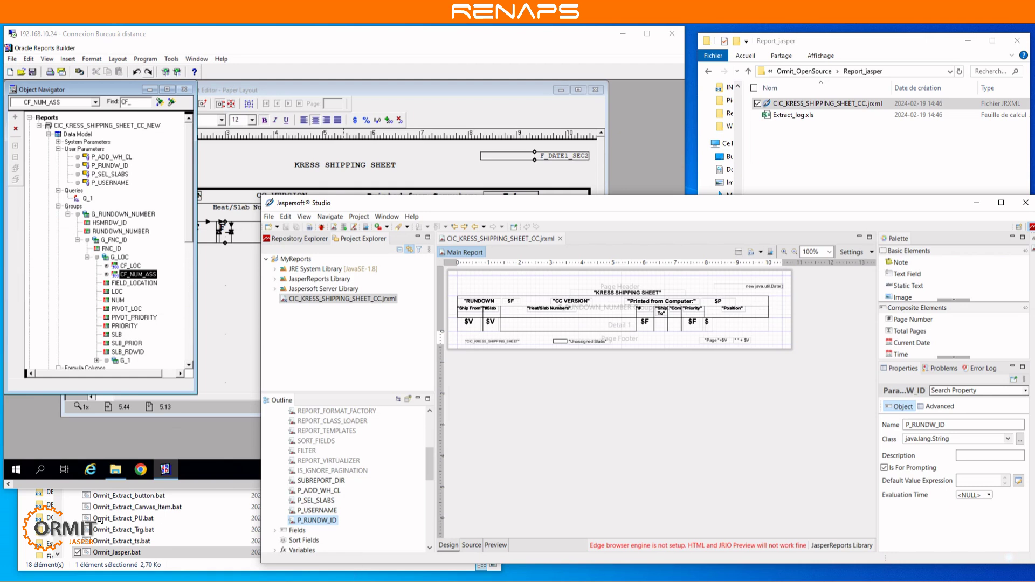
Preview the report with the username entered in P_USERNAME and P_RUNDW_ID set to 123
{"action": "left_click", "coordinate": [496, 545]}
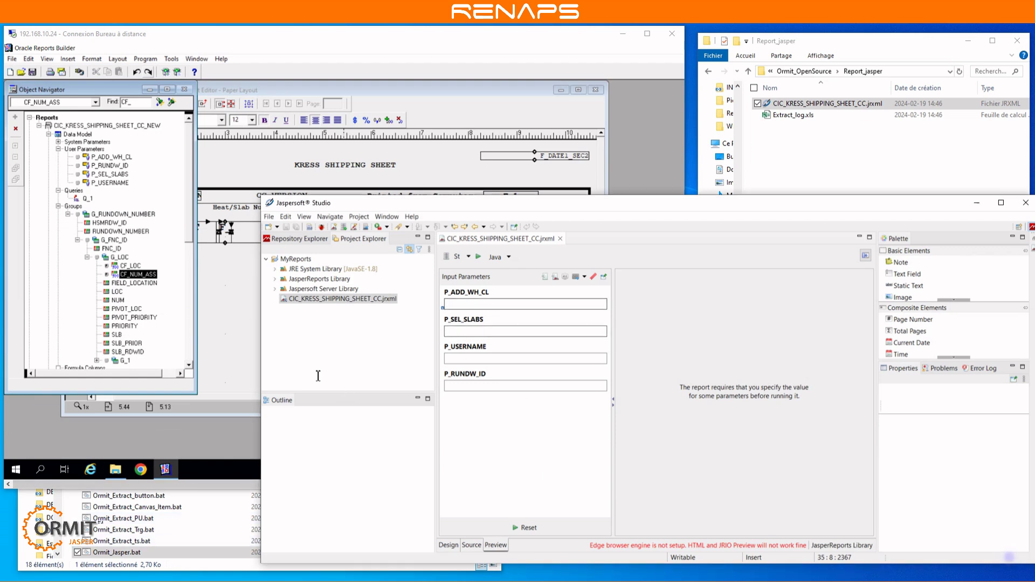
{"action": "key", "text": "Tab"}
{"action": "key", "text": "Tab"}
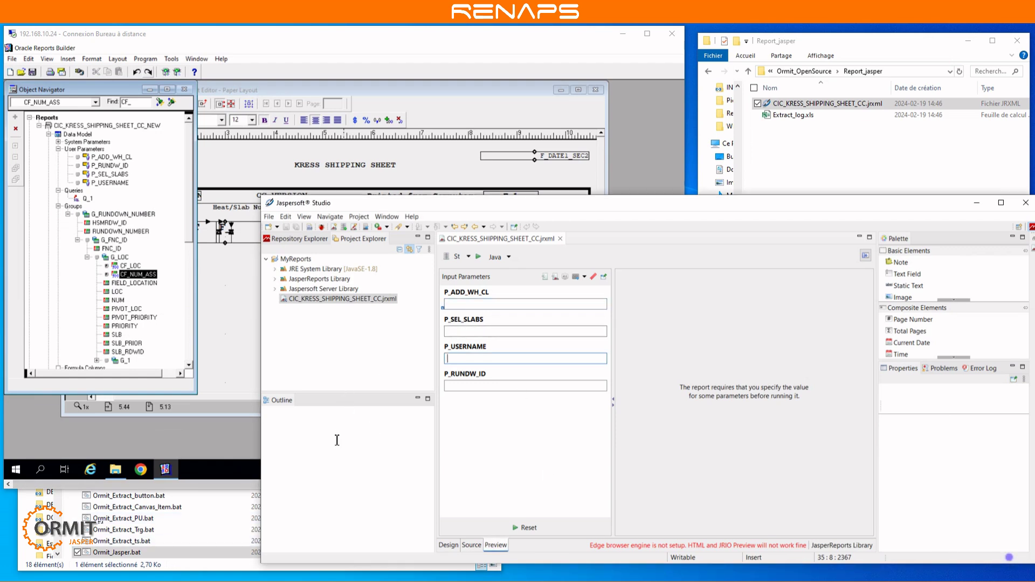
{"action": "type", "text": "Yassine"}
{"action": "key", "text": "Tab"}
{"action": "type", "text": "123"}
{"action": "left_click", "coordinate": [515, 528]}
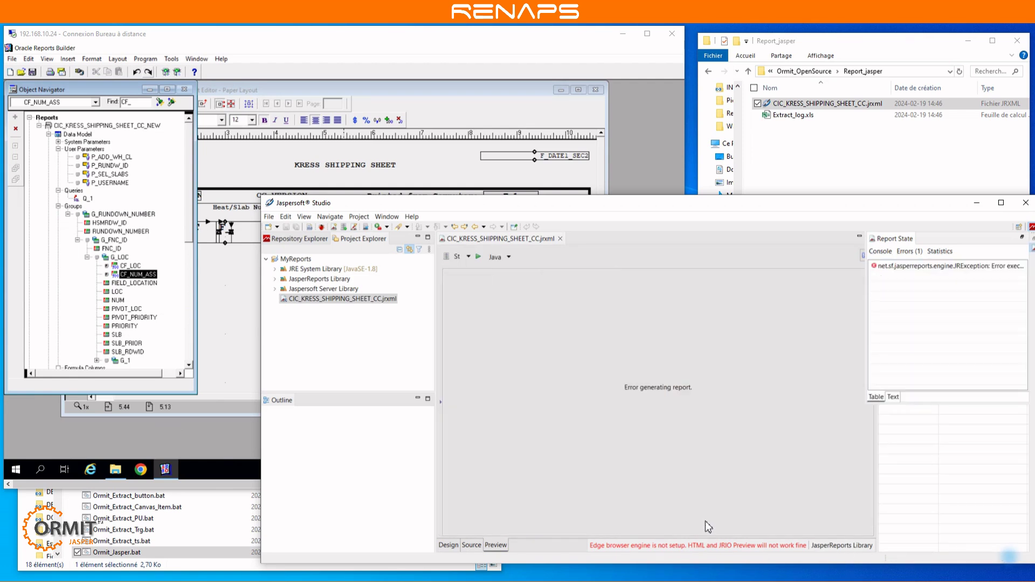
Open the report error's exception details, enlarge the dialog to examine the root cause in the stack trace, and close it
{"action": "double_click", "coordinate": [895, 266]}
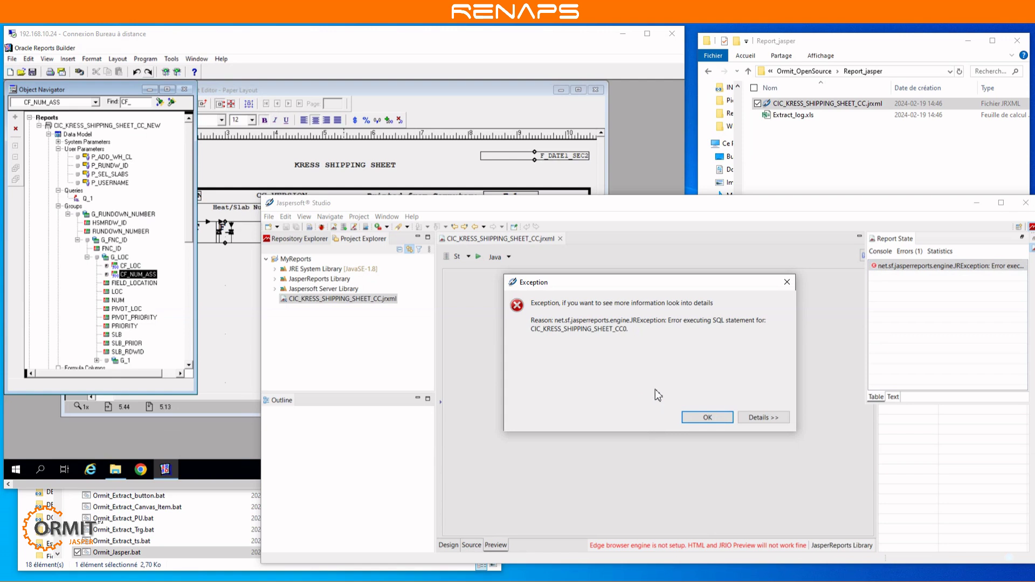
{"action": "key", "text": "Tab"}
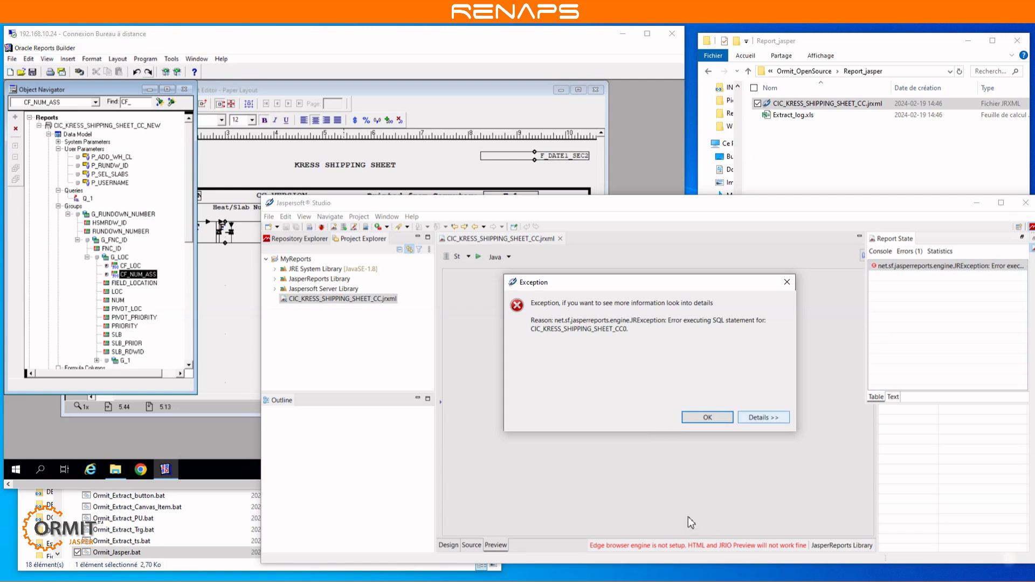
{"action": "key", "text": "space"}
{"action": "left_click_drag", "start_coordinate": [784, 459], "coordinate": [785, 443]}
{"action": "scroll", "coordinate": [726, 548], "scroll_direction": "up", "scroll_amount": 1}
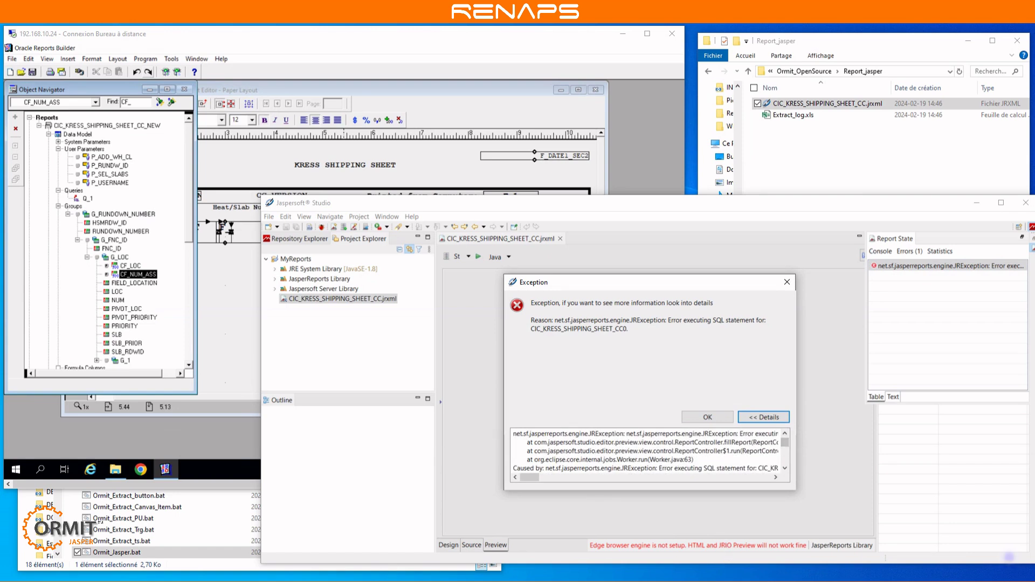
{"action": "left_click_drag", "start_coordinate": [795, 490], "coordinate": [861, 549]}
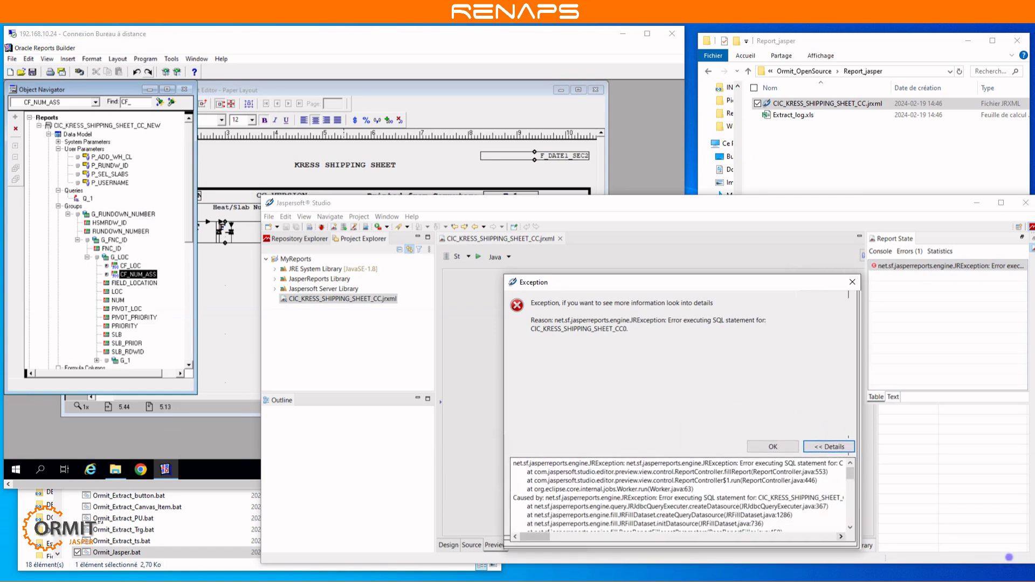
{"action": "scroll", "coordinate": [680, 496], "scroll_direction": "down", "scroll_amount": 2}
{"action": "scroll", "coordinate": [680, 496], "scroll_direction": "down", "scroll_amount": 1}
{"action": "left_click_drag", "start_coordinate": [673, 489], "coordinate": [760, 489]}
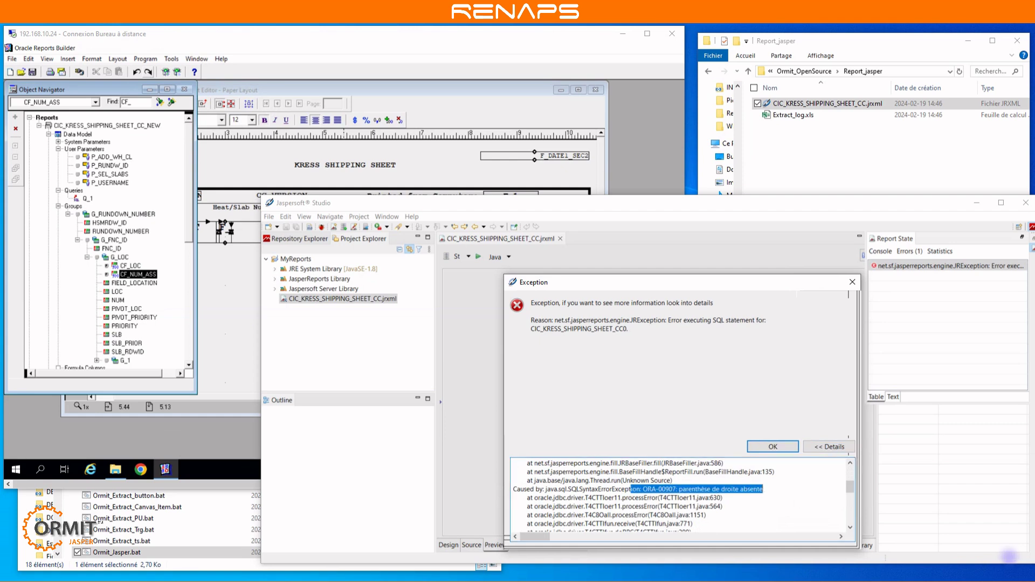
{"action": "left_click", "coordinate": [773, 447]}
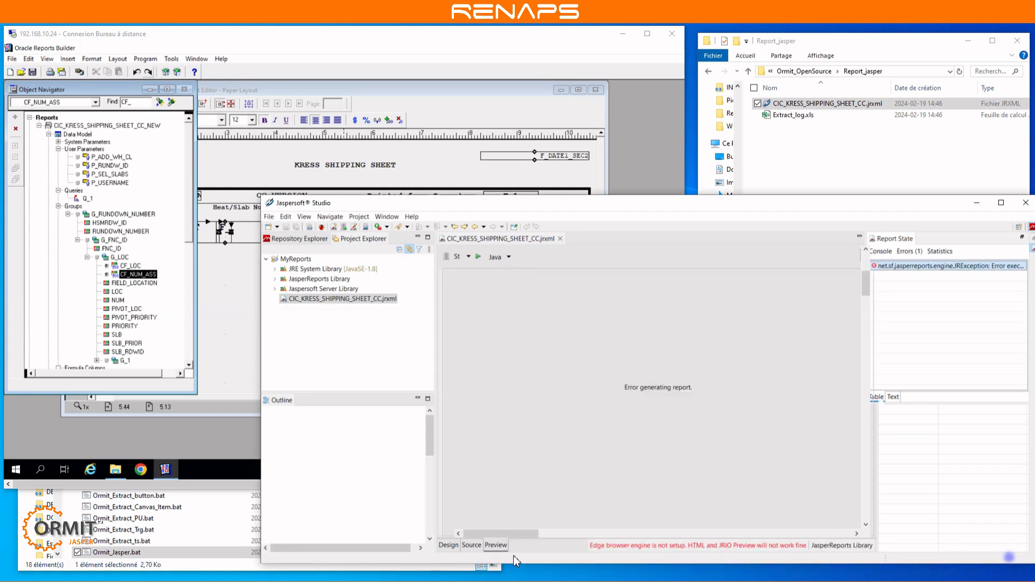
Examine both places in the report's SQL query source where the P_ADD_WH_CL parameter is inserted
{"action": "left_click", "coordinate": [472, 545]}
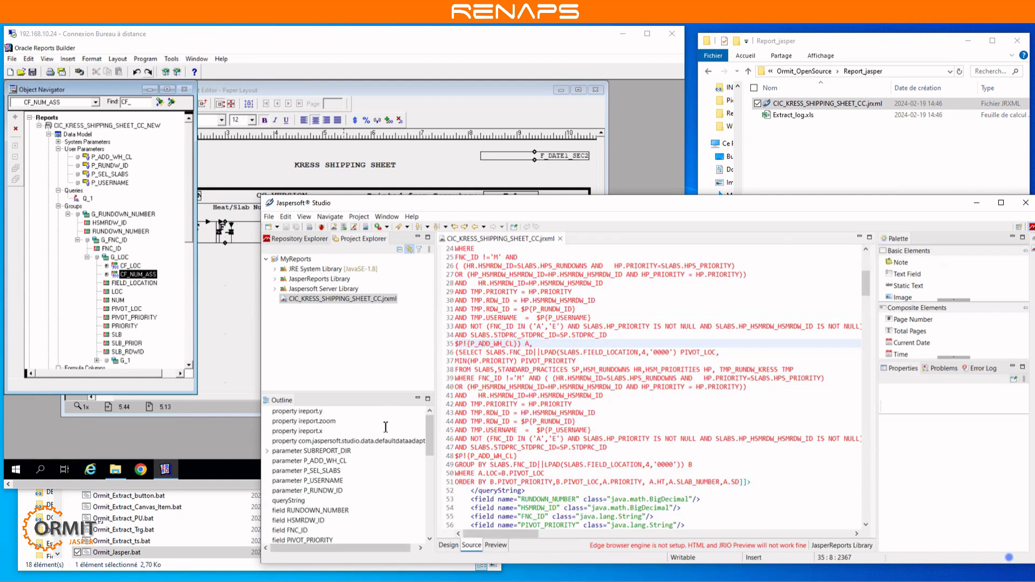
{"action": "left_click_drag", "start_coordinate": [517, 344], "coordinate": [456, 344]}
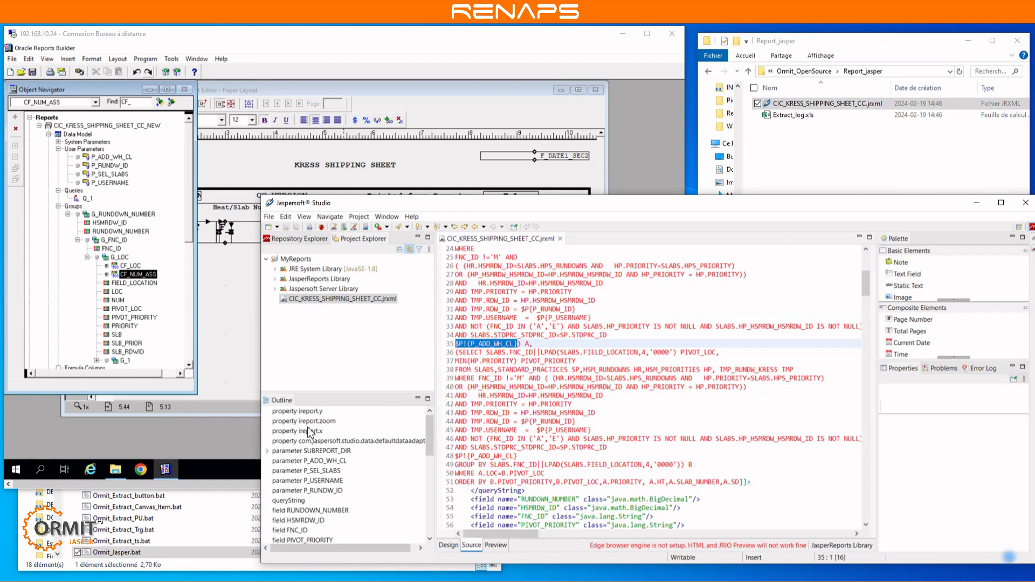
{"action": "mouse_move", "coordinate": [500, 533]}
{"action": "left_mouse_down"}
{"action": "mouse_move", "coordinate": [521, 534]}
{"action": "mouse_move", "coordinate": [499, 534]}
{"action": "left_mouse_up"}
{"action": "left_click_drag", "start_coordinate": [517, 456], "coordinate": [478, 456]}
{"action": "key", "text": "shift+Home"}
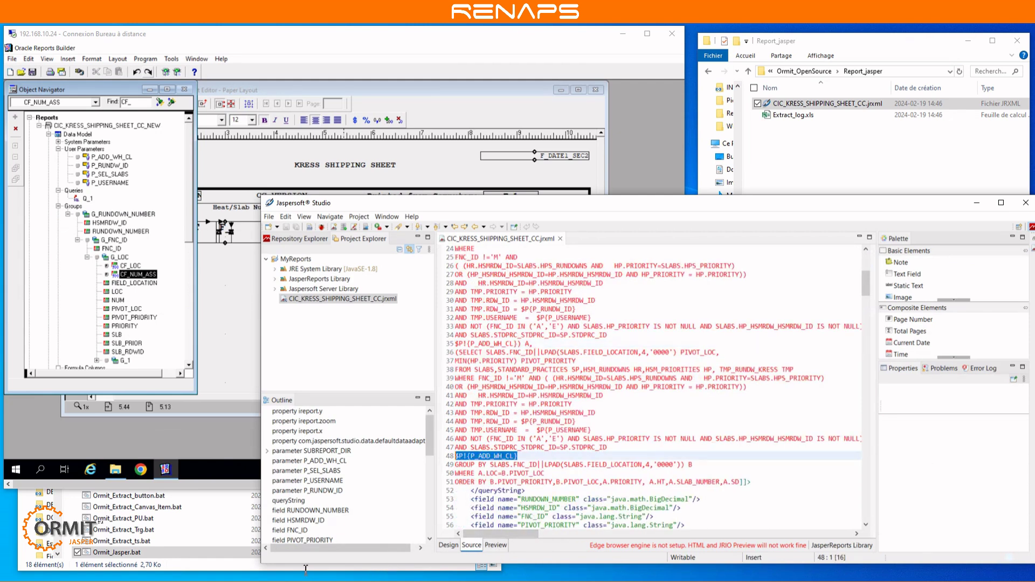
Preview the report with P_ADD_WH_CL set to "and 1=1"
{"action": "left_click", "coordinate": [495, 544]}
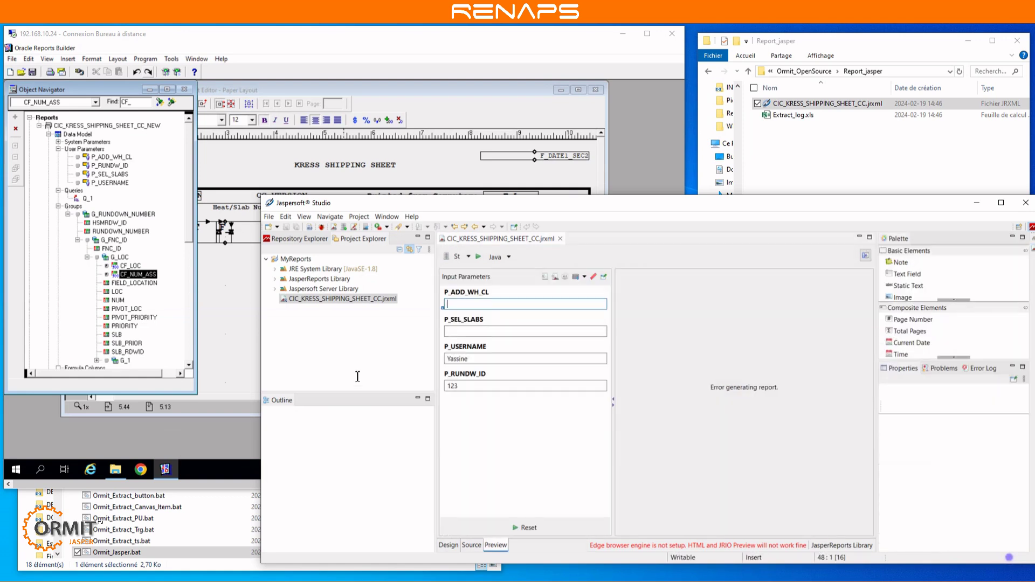
{"action": "type", "text": "and 1=1"}
{"action": "key", "text": "Return"}
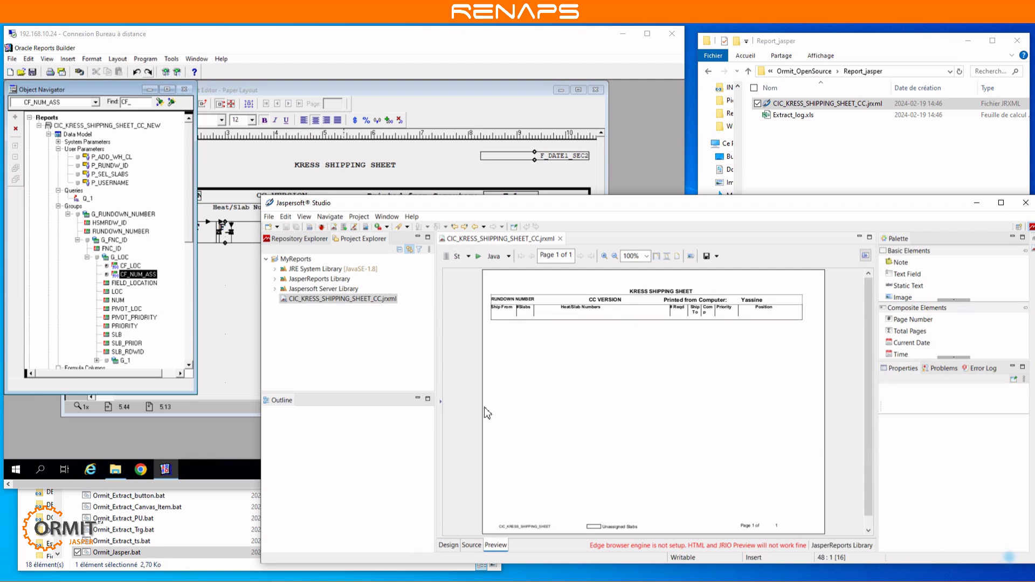
Shrink the Jaspersoft Studio window and compare the previewed report with the paper layout in Oracle Reports Builder
{"action": "left_click_drag", "start_coordinate": [466, 195], "coordinate": [474, 267]}
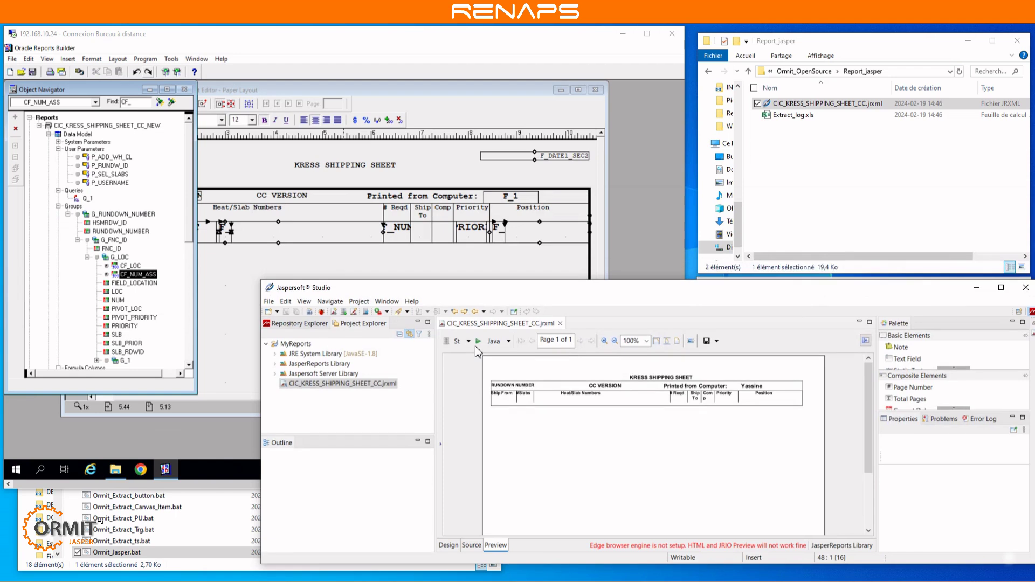
{"action": "left_click", "coordinate": [213, 112]}
{"action": "left_click", "coordinate": [213, 112]}
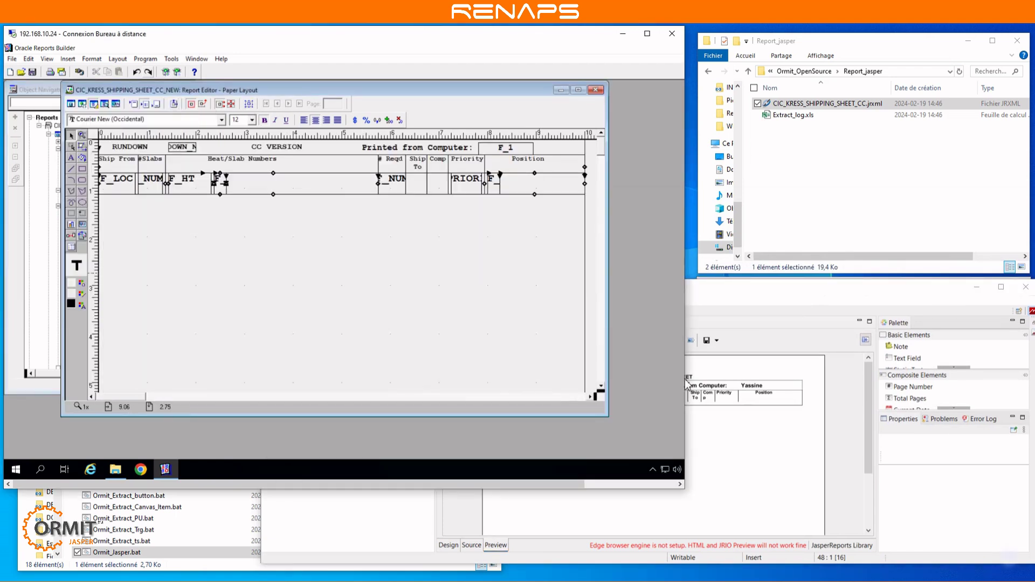
{"action": "left_click", "coordinate": [687, 380]}
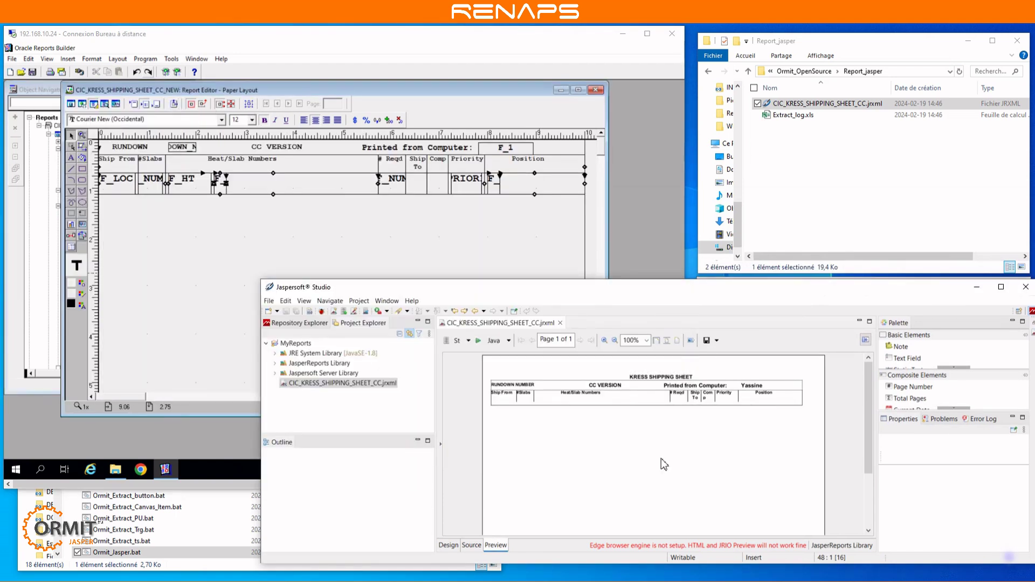